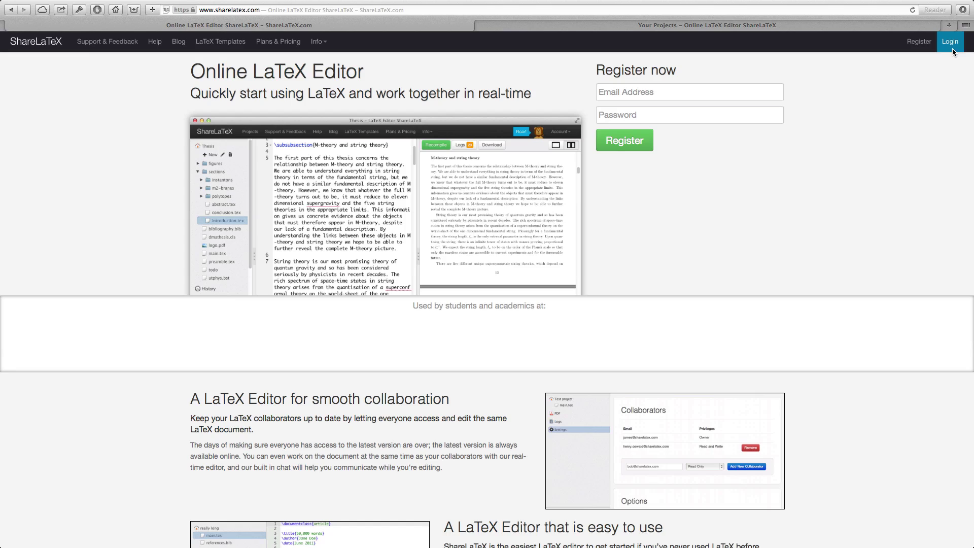
Create a new blank project named Tutorial_1 from the projects list
{"action": "key", "text": "ctrl+Tab"}
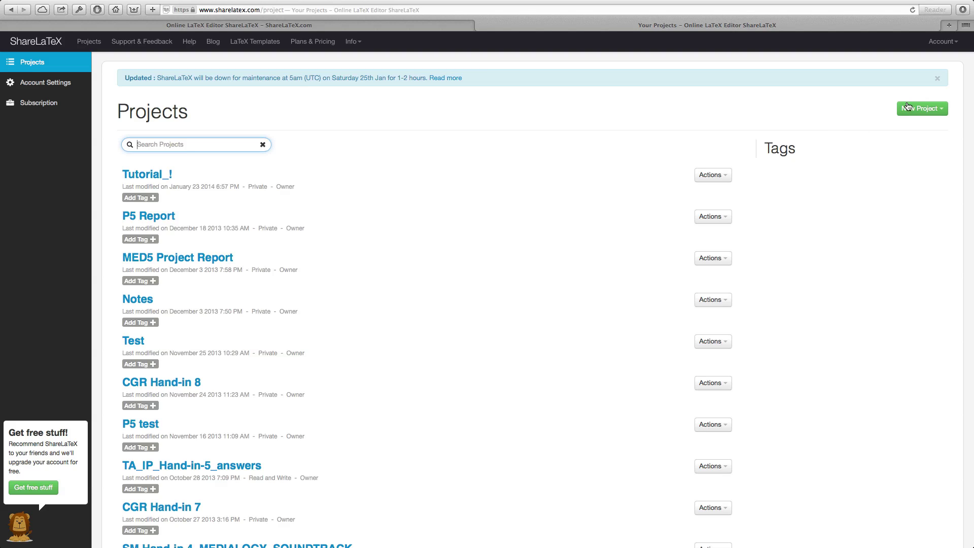
{"action": "left_click", "coordinate": [938, 110]}
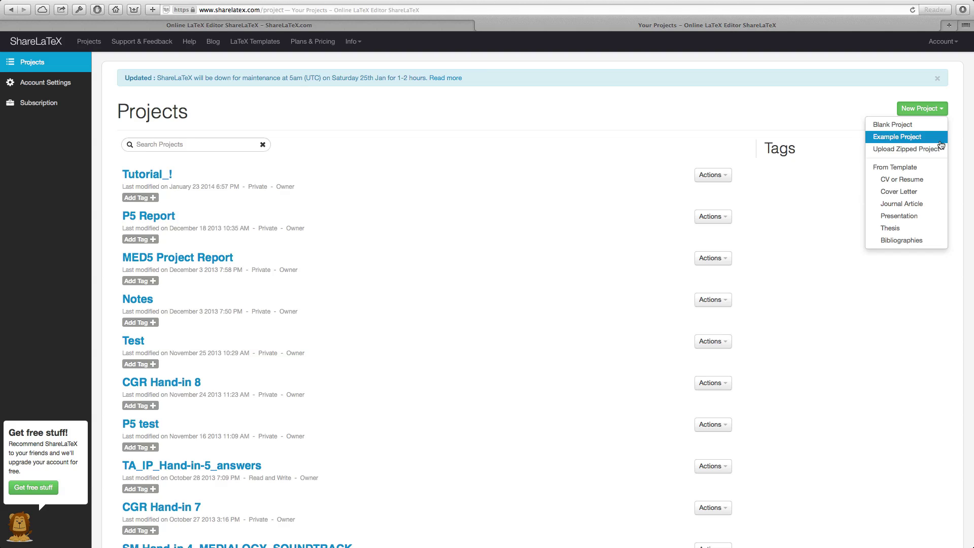
{"action": "left_click", "coordinate": [931, 129]}
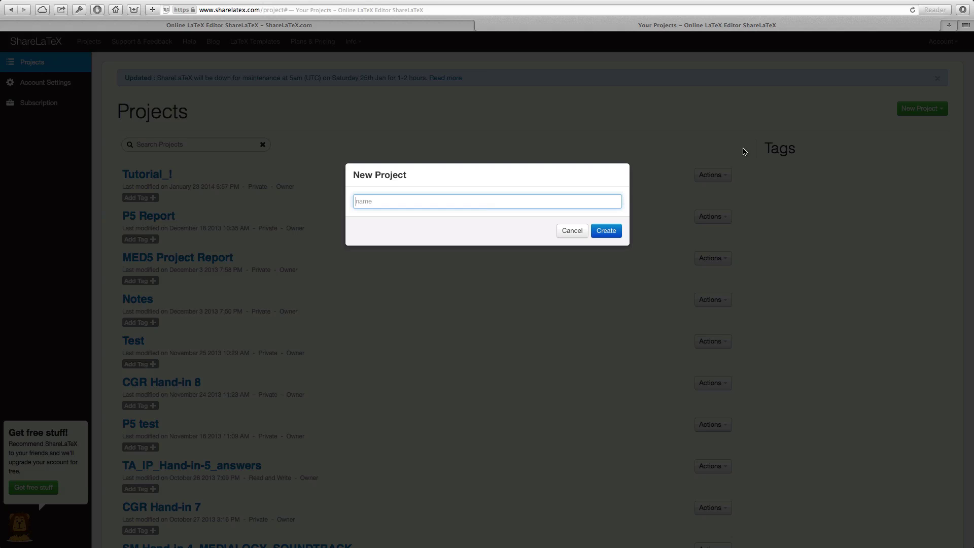
{"action": "type", "text": "Tur"}
{"action": "type", "text": "torial_1"}
{"action": "key", "text": "Return"}
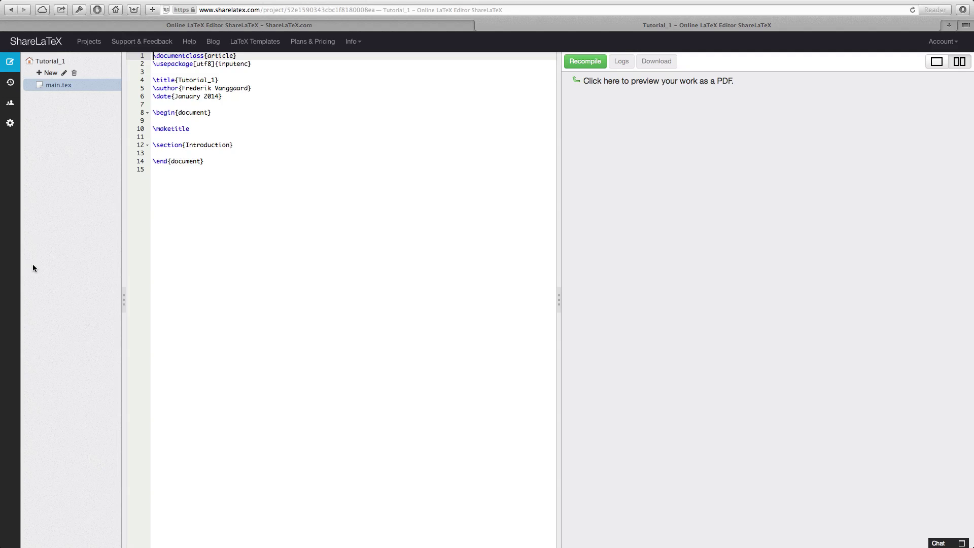
{"action": "left_click_drag", "start_coordinate": [29, 456], "coordinate": [69, 465]}
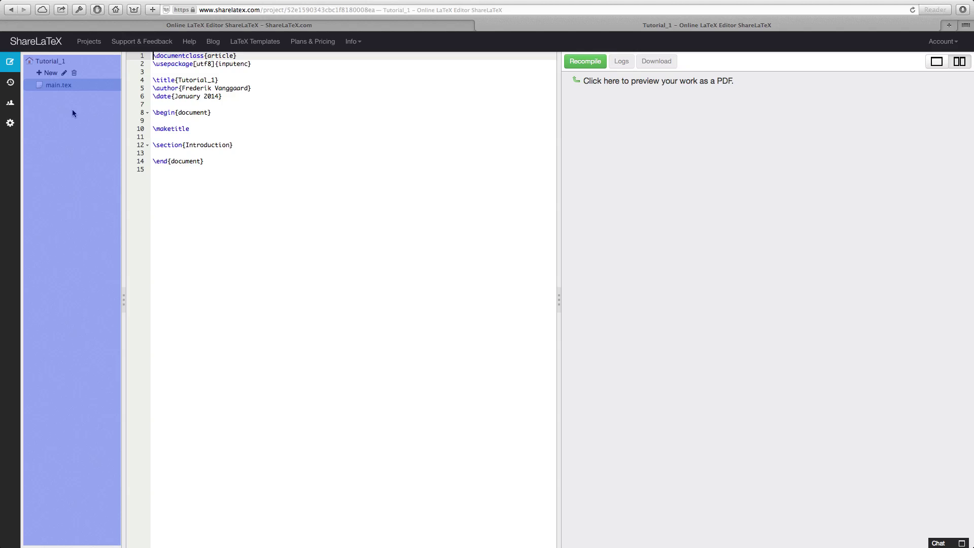
{"action": "left_click_drag", "start_coordinate": [72, 109], "coordinate": [56, 130]}
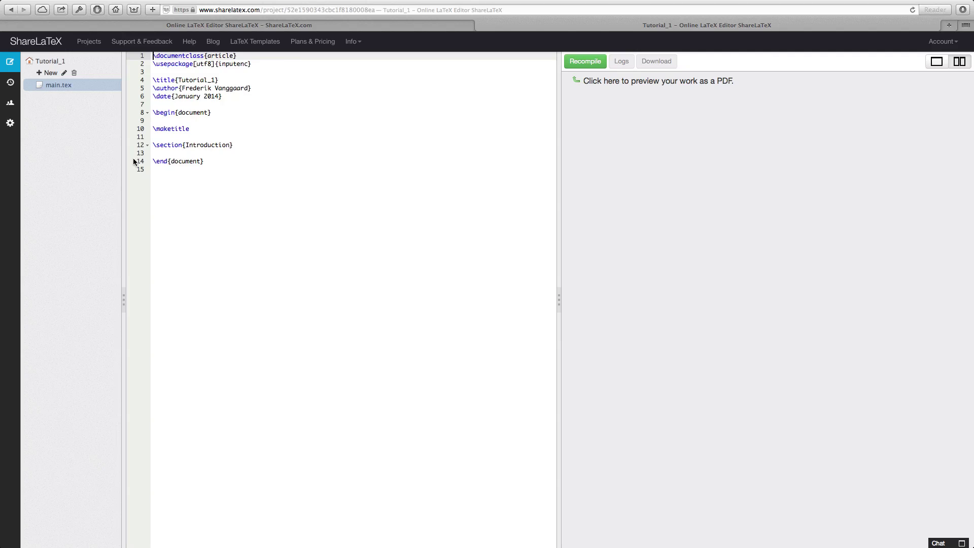
{"action": "key", "text": "super+a"}
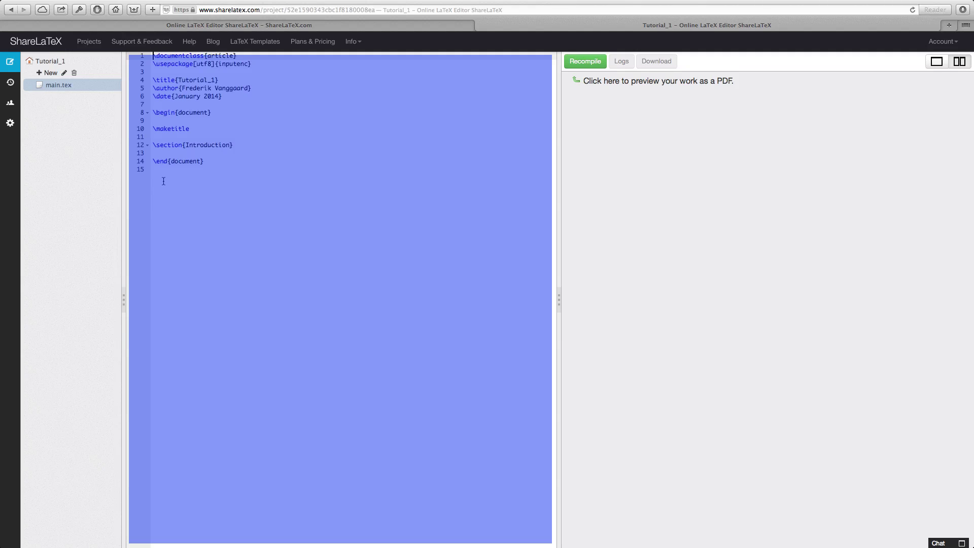
{"action": "key", "text": "Left"}
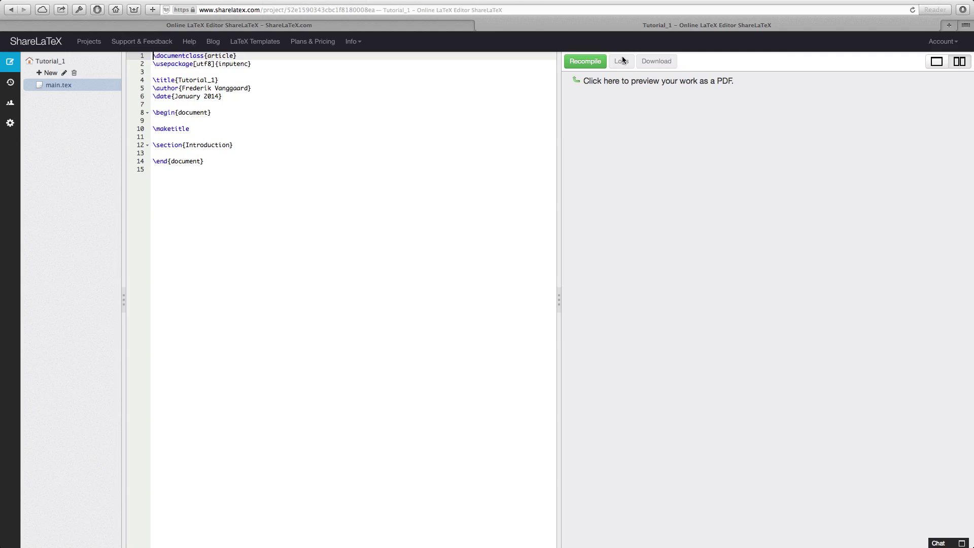
Recompile and review the title page with subscripted Tutorial1, January 2014 and 1 Introduction
{"action": "left_click", "coordinate": [588, 62]}
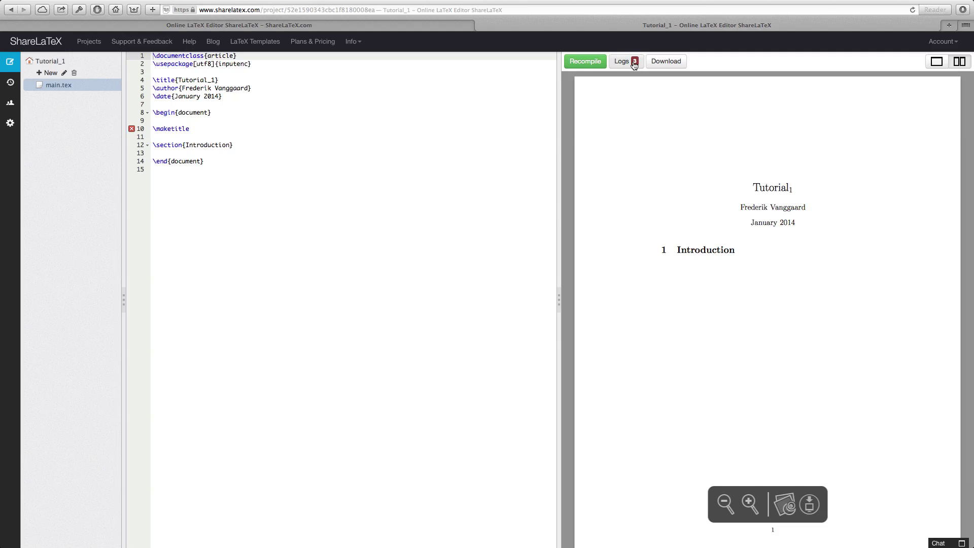
{"action": "scroll", "coordinate": [629, 239], "scroll_direction": "up", "scroll_amount": 1}
{"action": "scroll", "coordinate": [629, 239], "scroll_direction": "down", "scroll_amount": 2}
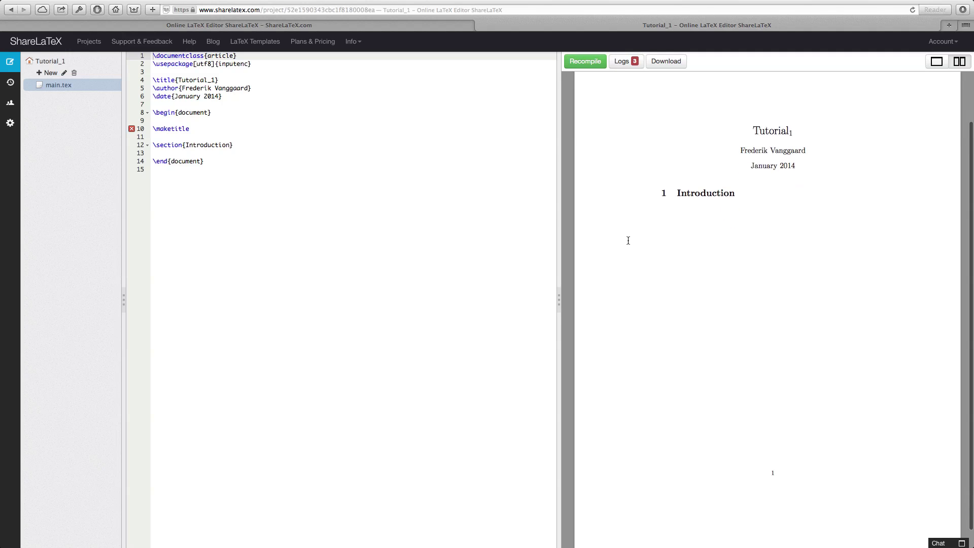
{"action": "scroll", "coordinate": [629, 239], "scroll_direction": "up", "scroll_amount": 1}
{"action": "scroll", "coordinate": [769, 168], "scroll_direction": "down", "scroll_amount": 2}
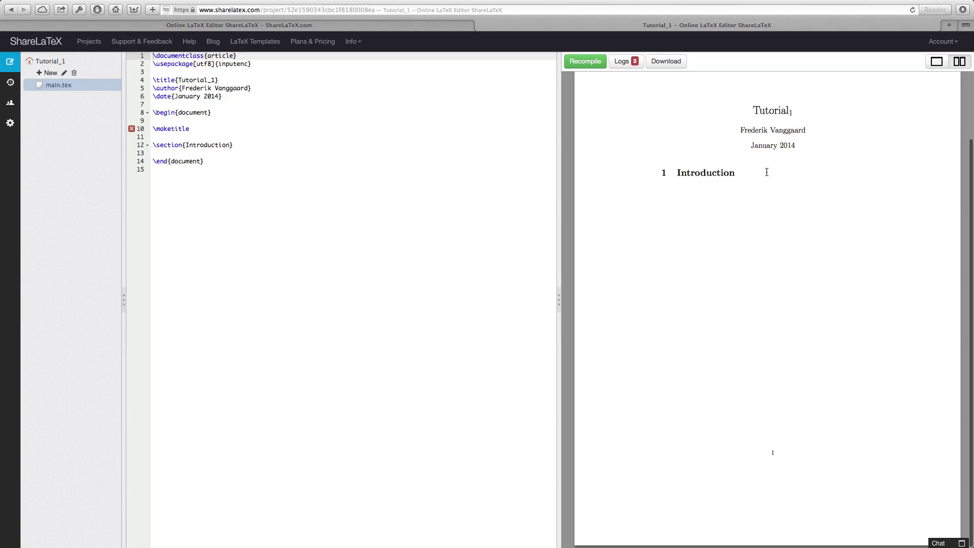
{"action": "scroll", "coordinate": [767, 172], "scroll_direction": "up", "scroll_amount": 2}
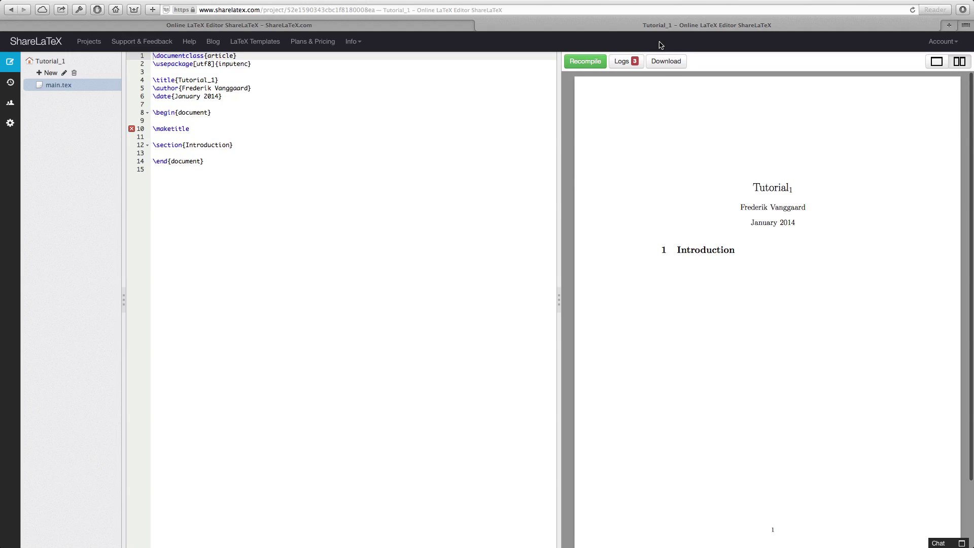
Open and close the project chat, then place the caret on the last source line
{"action": "left_click", "coordinate": [944, 543]}
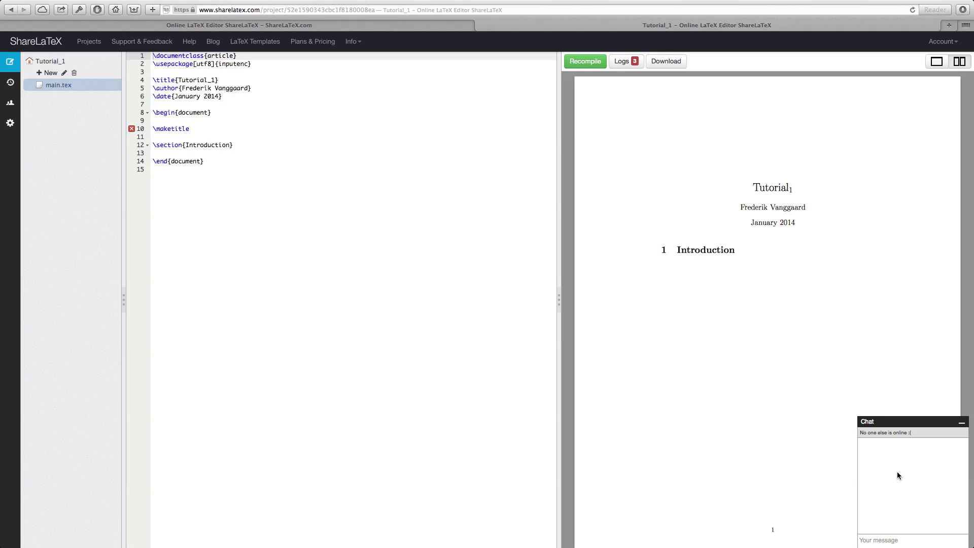
{"action": "left_click", "coordinate": [963, 423]}
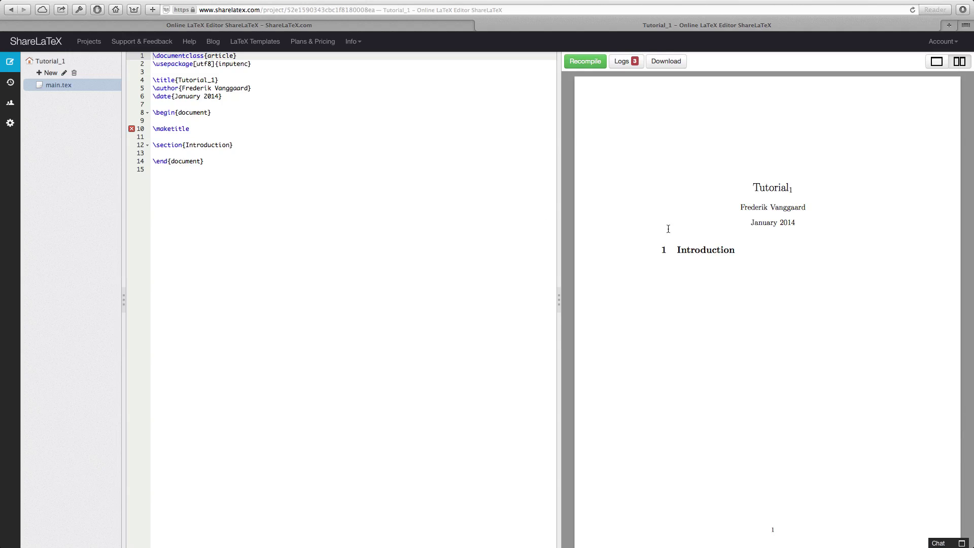
{"action": "left_click", "coordinate": [212, 171]}
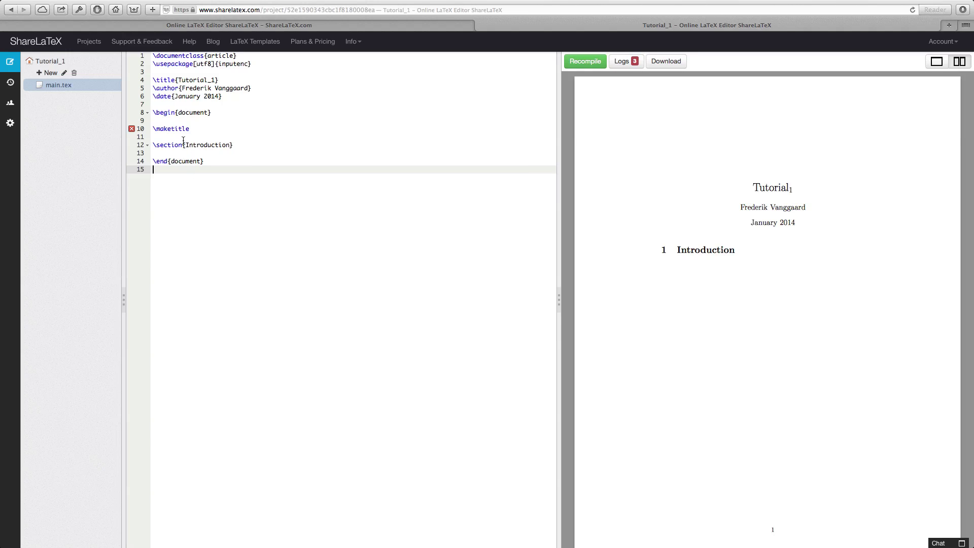
{"action": "mouse_move", "coordinate": [132, 132]}
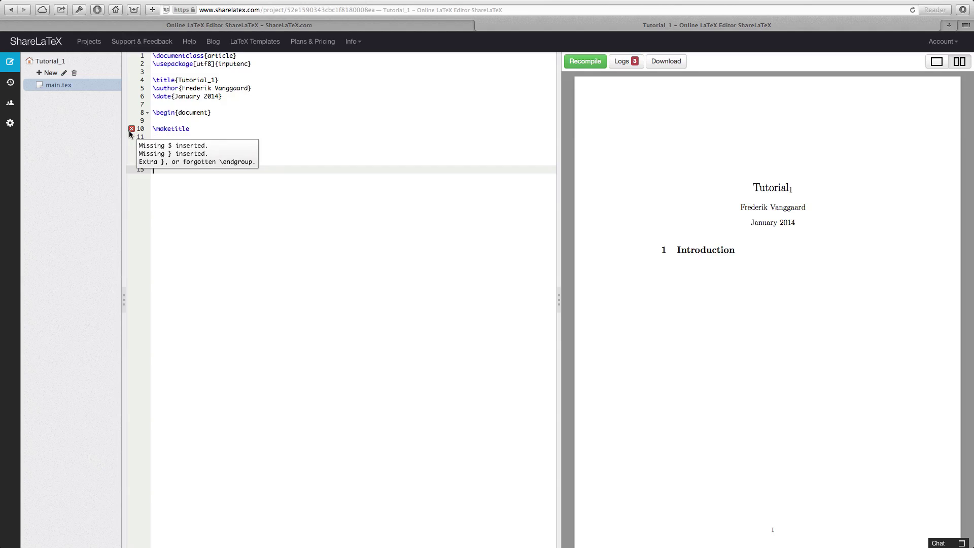
Test the title on line 4 with a space, then with the underscore, recompiling each time
{"action": "left_click", "coordinate": [211, 80]}
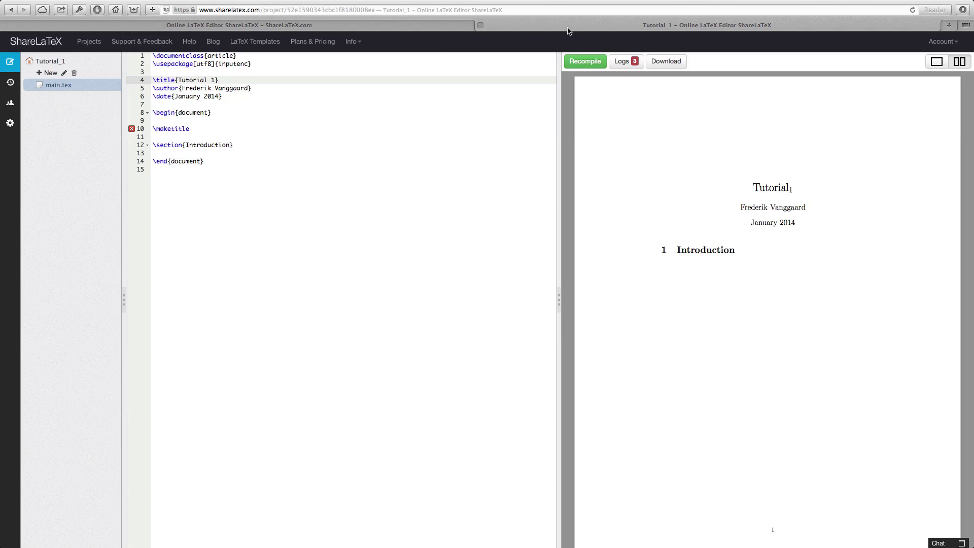
{"action": "left_click", "coordinate": [584, 62]}
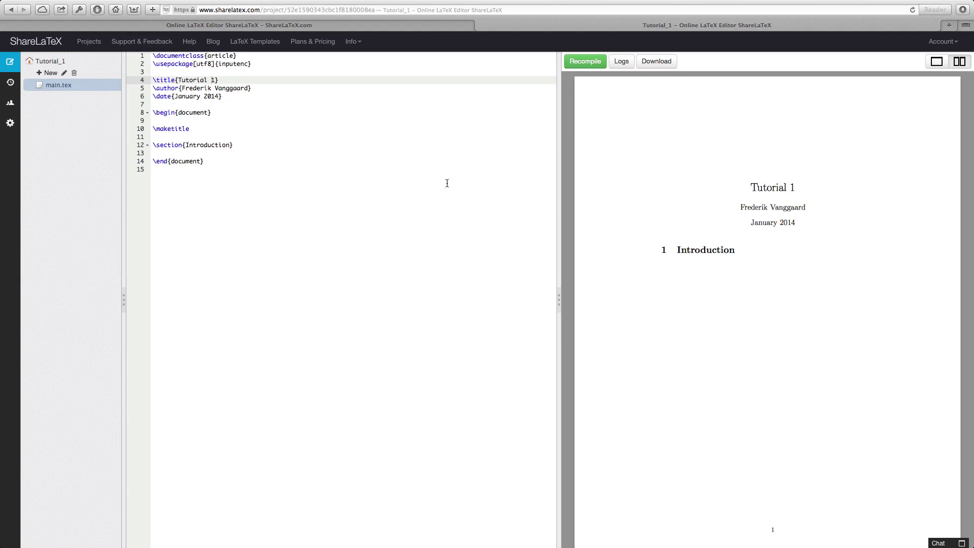
{"action": "left_click", "coordinate": [298, 113]}
{"action": "left_click", "coordinate": [212, 80]}
{"action": "key", "text": "BackSpace"}
{"action": "type", "text": "_"}
{"action": "left_click", "coordinate": [589, 62]}
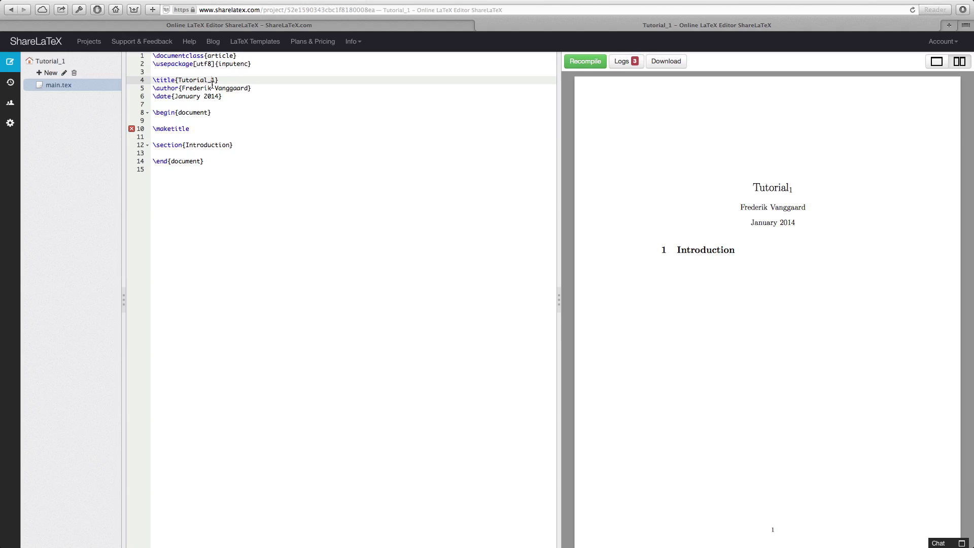
Replace the underscore with a space so the title reads Tutorial 1, and recompile
{"action": "key", "text": "BackSpace"}
{"action": "left_click", "coordinate": [590, 62]}
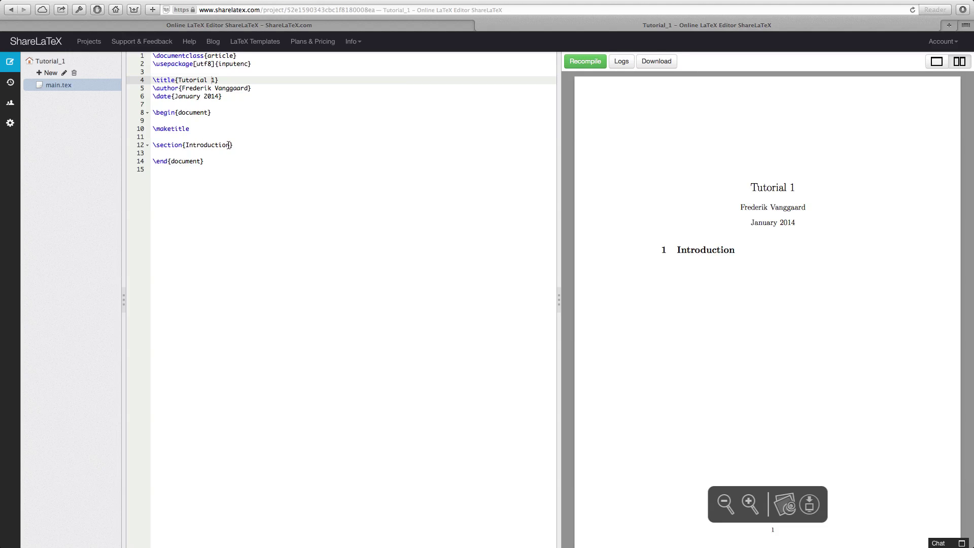
{"action": "left_click", "coordinate": [174, 153]}
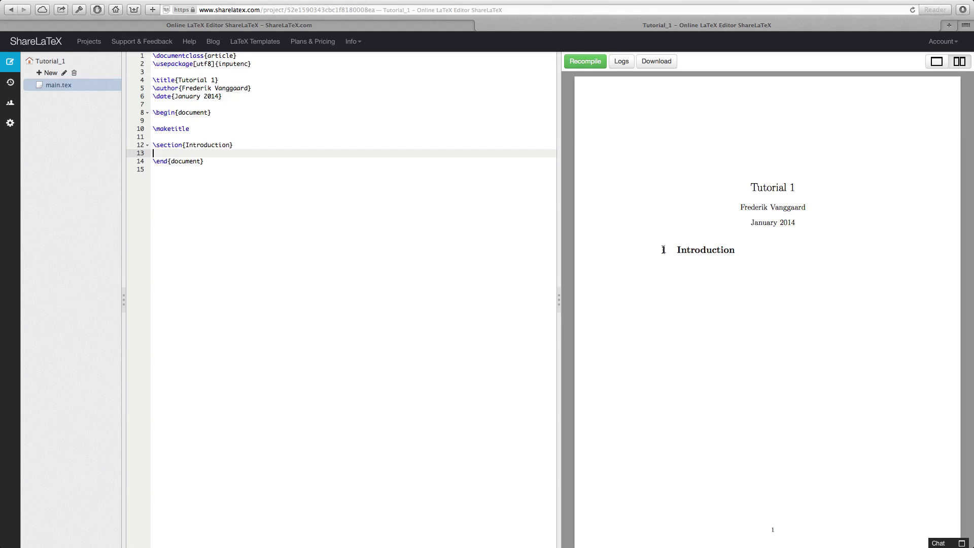
Expand lorem into a placeholder paragraph under the Introduction section
{"action": "type", "text": "lorme"}
{"action": "key", "text": "BackSpace"}
{"action": "key", "text": "BackSpace"}
{"action": "type", "text": "em"}
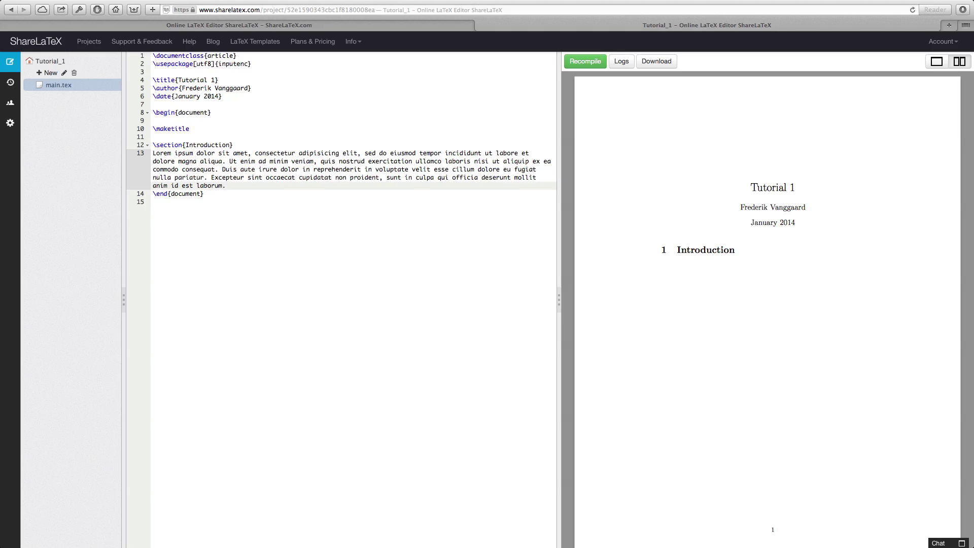
{"action": "key", "text": "Return"}
{"action": "key", "text": "Return"}
{"action": "key", "text": "Return"}
{"action": "key", "text": "Up"}
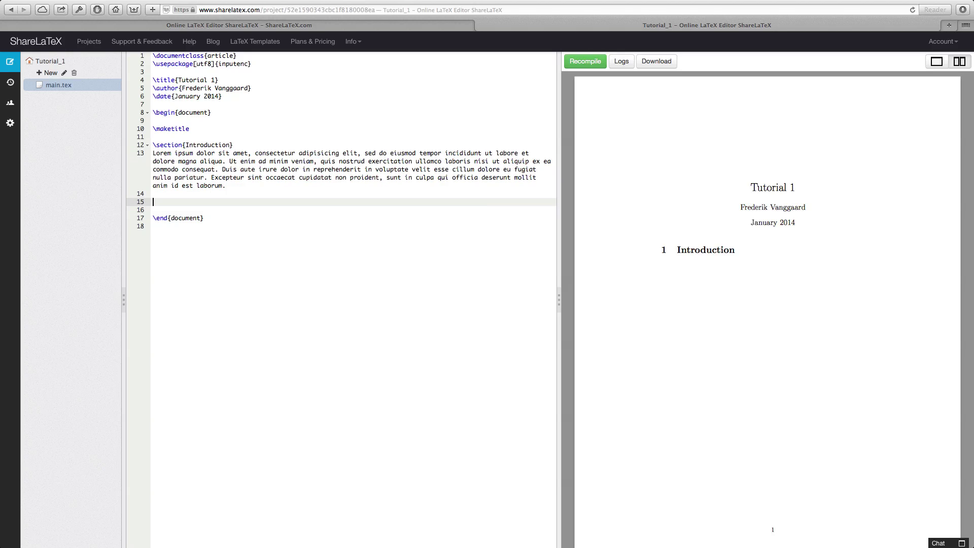
Add a \subsection{Sub-intro} heading followed by placeholder text
{"action": "type", "text": "\\subsection{Sub-tro"}
{"action": "key", "text": "BackSpace"}
{"action": "key", "text": "BackSpace"}
{"action": "key", "text": "BackSpace"}
{"action": "type", "text": "intro}"}
{"action": "key", "text": "Return"}
{"action": "type", "text": "Lorem ipsum dolor sit amet, consectetur adipisicing elit, sed do eiusmod tempor incididunt ut labore et dolore magna aliqua. Ut enim ad minim veniam, quis nostrud exercitation ullamco laboris nisi ut aliquip ex ea commodo consequat. Duis aute irure dolor in reprehenderit in voluptate velit esse cillum dolore eu fugiat nulla pariatur. Excepteur sint occaecat cupidatat non proident, sunt in culpa qui officia deserunt mollit anim id est laborum."}
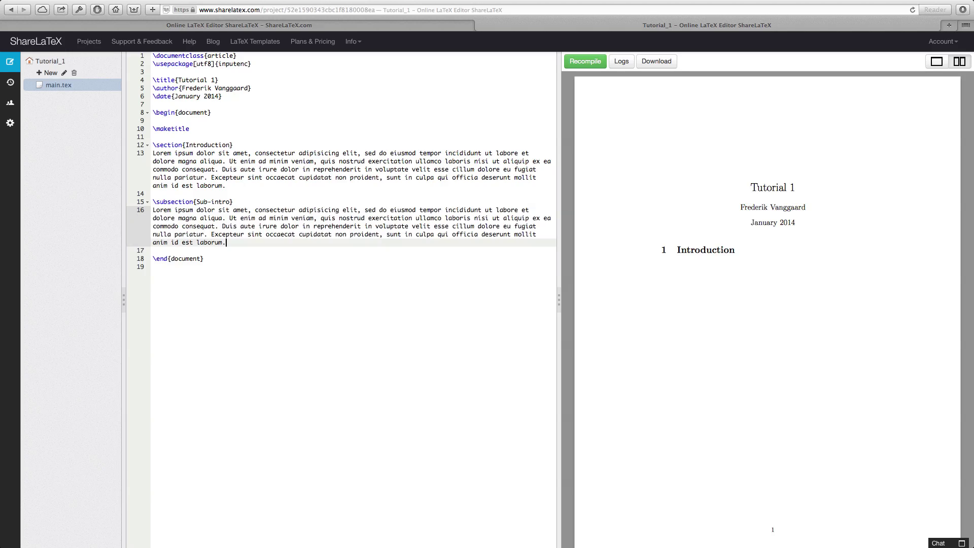
{"action": "key", "text": "Return"}
{"action": "key", "text": "Return"}
Add a \section{Analysis} heading with a placeholder paragraph below it
{"action": "type", "text": "\\s"}
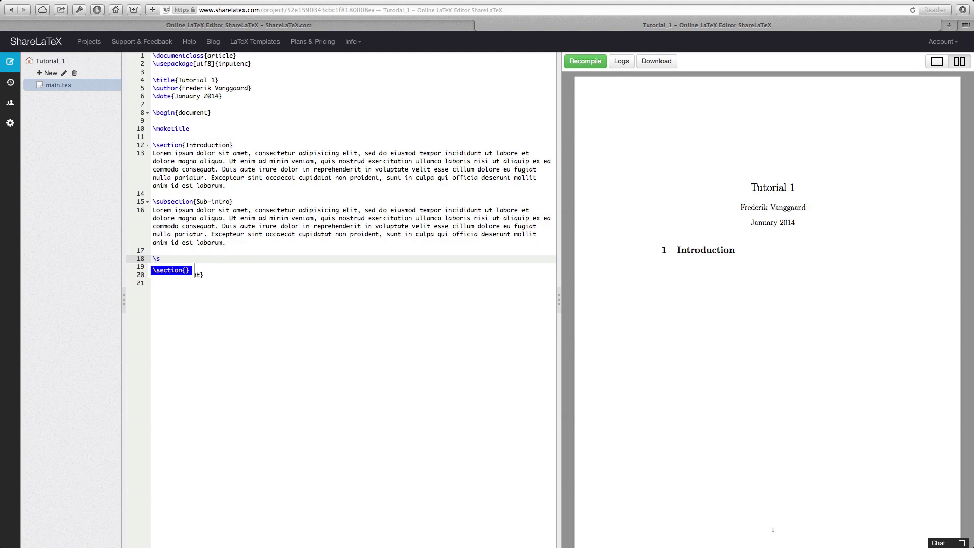
{"action": "key", "text": "Return"}
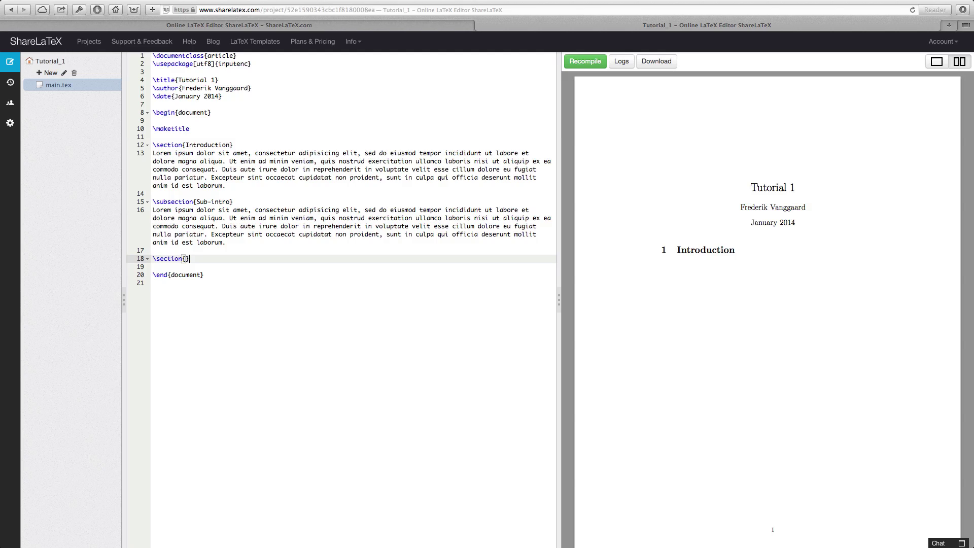
{"action": "key", "text": "BackSpace"}
{"action": "key", "text": "BackSpace"}
{"action": "key", "text": "BackSpace"}
{"action": "key", "text": "BackSpace"}
{"action": "key", "text": "BackSpace"}
{"action": "key", "text": "BackSpace"}
{"action": "key", "text": "BackSpace"}
{"action": "key", "text": "BackSpace"}
{"action": "key", "text": "BackSpace"}
{"action": "type", "text": "sec"}
{"action": "key", "text": "Return"}
{"action": "type", "text": "Analysis"}
{"action": "key", "text": "End"}
{"action": "key", "text": "Return"}
{"action": "type", "text": "Lorem ipsum dolor sit amet, consectetur adipisicing elit, sed do eiusmod tempor incididunt ut labore et dolore magna aliqua. Ut enim ad minim veniam, quis nostrud exercitation ullamco laboris nisi ut aliquip ex ea commodo consequat. Duis aute irure dolor in reprehenderit in voluptate velit esse cillum dolore eu fugiat nulla pariatur. Excepteur sint occaecat cupidatat non proident, sunt in culpa qui officia deserunt mollit anim id est laborum."}
{"action": "key", "text": "Return"}
{"action": "key", "text": "Return"}
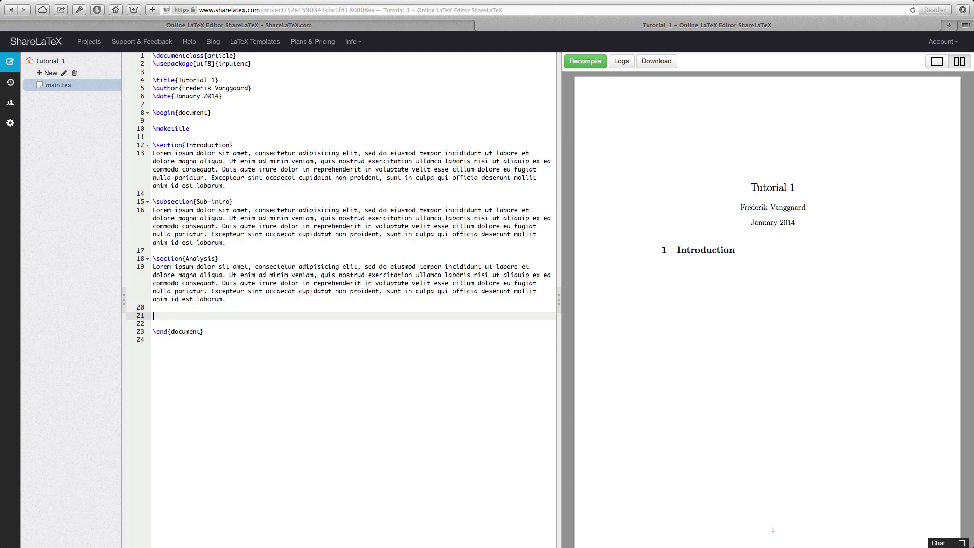
Paste a second placeholder paragraph under Analysis and recompile the PDF
{"action": "type", "text": "lo"}
{"action": "key", "text": "BackSpace"}
{"action": "key", "text": "BackSpace"}
{"action": "type", "text": "Lorem ipsum dolor sit amet, consectetur adipisicing elit, sed do eiusmod tempor incididunt ut labore et dolore magna aliqua. Ut enim ad minim veniam, quis nostrud exercitation ullamco laboris nisi ut aliquip ex ea commodo consequat. Duis aute irure dolor in reprehenderit in voluptate velit esse cillum dolore eu fugiat nulla pariatur. Excepteur sint occaecat cupidatat non proident, sunt in culpa qui officia deserunt mollit anim id est laborum."}
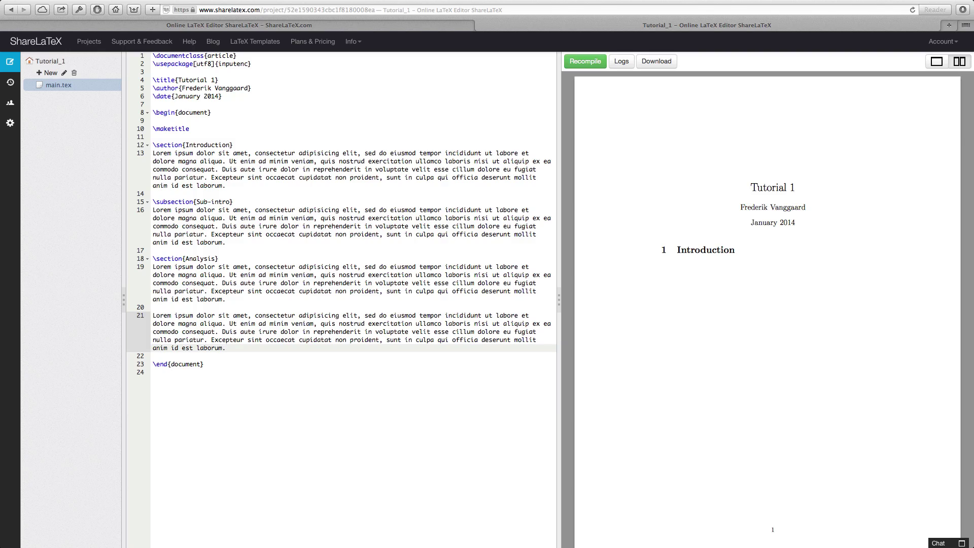
{"action": "type", "text": "Lorem ipsum dolor sit amet, consectetur adipisicing elit, sed do eiusmod tempor incididunt ut labore et dolore magna aliqua. Ut enim ad minim veniam, quis nostrud exercitation ullamco laboris nisi ut aliquip ex ea commodo consequat. Duis aute irure dolor in reprehenderit in voluptate velit esse cillum dolore eu fugiat nulla pariatur. Excepteur sint occaecat cupidatat non proident, sunt in culpa qui officia deserunt mollit anim id est laborum."}
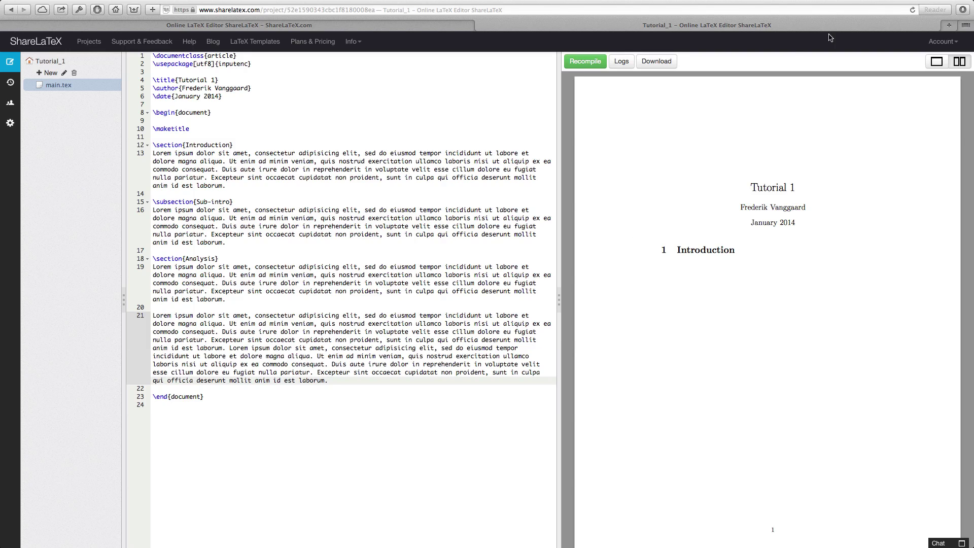
{"action": "left_click", "coordinate": [568, 63]}
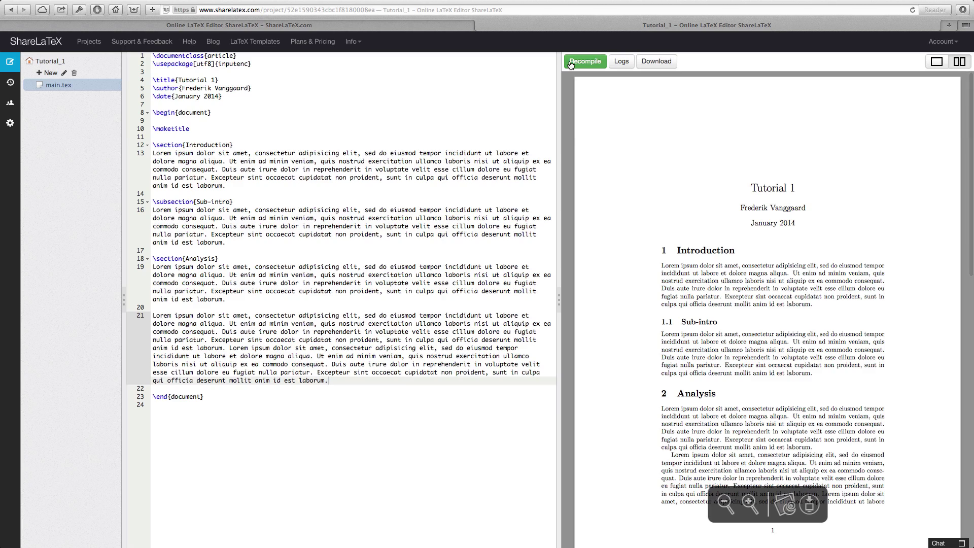
Add a \subsection{Theory} under Analysis with placeholder text
{"action": "scroll", "coordinate": [818, 185], "scroll_direction": "down", "scroll_amount": 3}
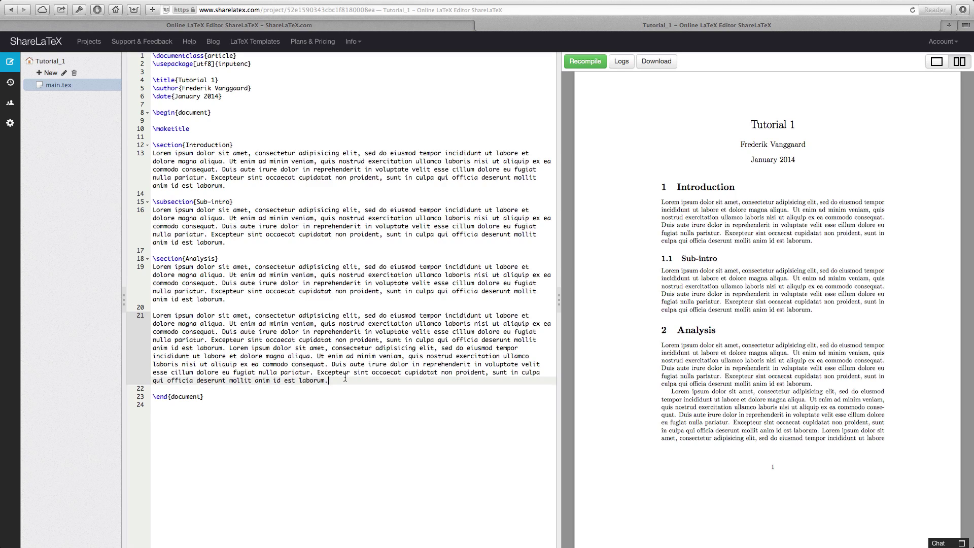
{"action": "key", "text": "Return"}
{"action": "key", "text": "Return"}
{"action": "type", "text": "\\sub"}
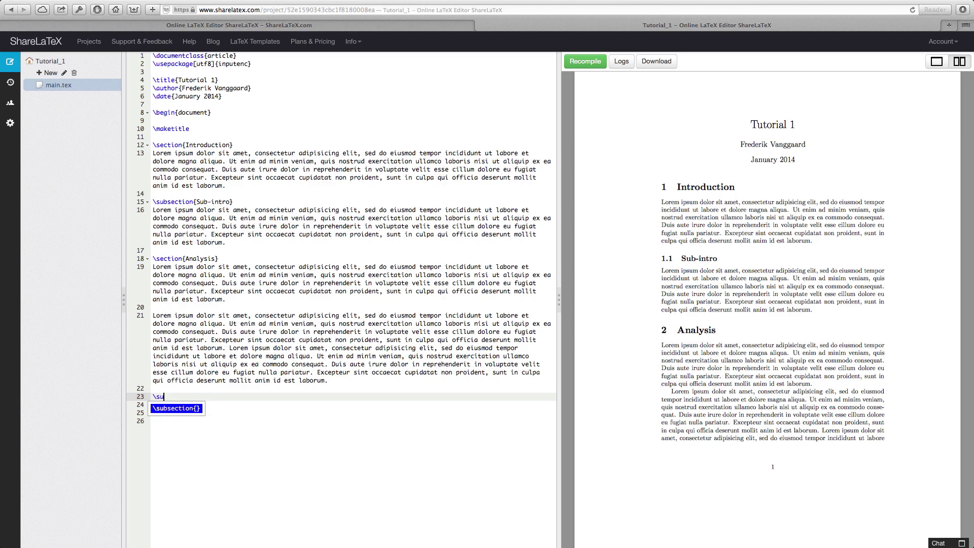
{"action": "key", "text": "Return"}
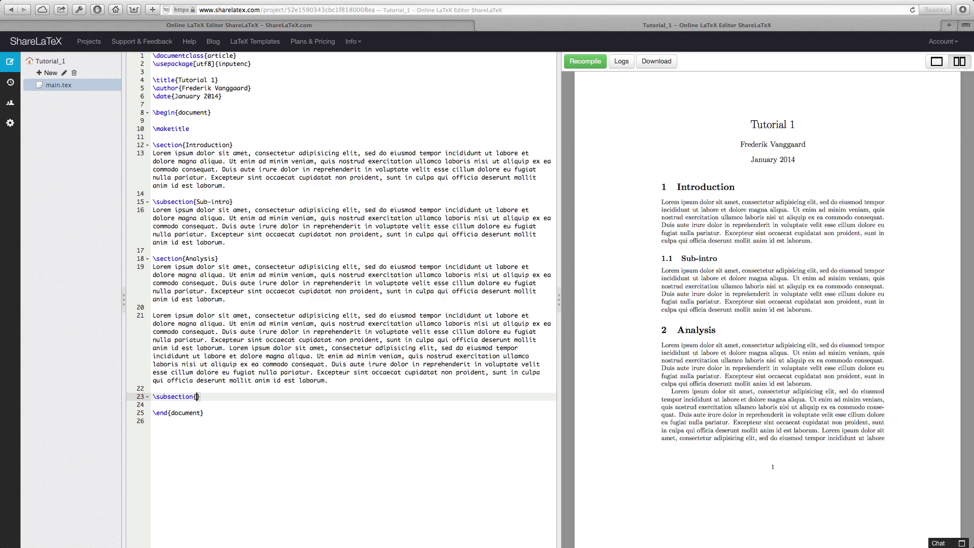
{"action": "type", "text": "Theory"}
{"action": "key", "text": "Right"}
{"action": "key", "text": "Return"}
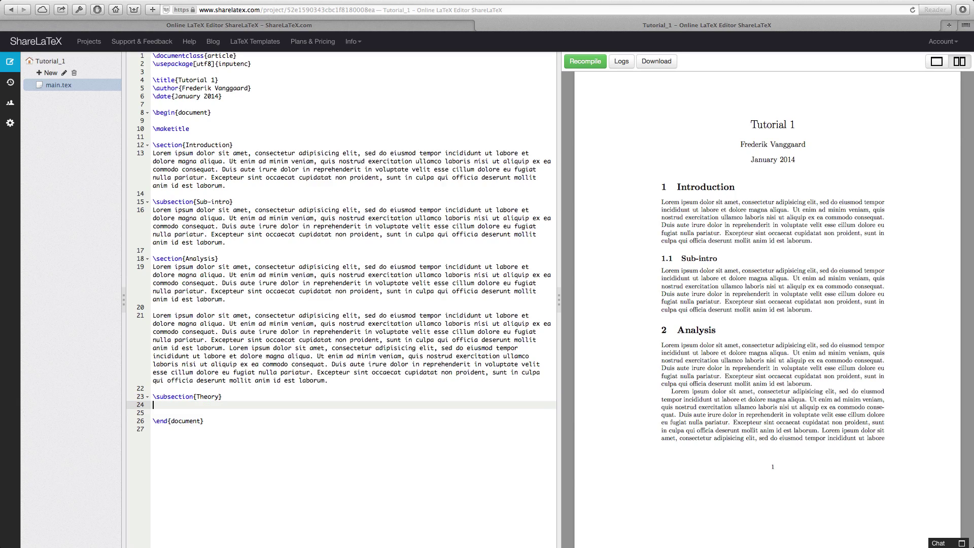
{"action": "type", "text": "l"}
{"action": "key", "text": "BackSpace"}
{"action": "type", "text": "Lorem ipsum dolor sit amet, consectetur adipisicing elit, sed do eiusmod tempor incididunt ut labore et dolore magna aliqua. Ut enim ad minim veniam, quis nostrud exercitation ullamco laboris nisi ut aliquip ex ea commodo consequat. Duis aute irure dolor in reprehenderit in voluptate velit esse cillum dolore eu fugiat nulla pariatur. Excepteur sint occaecat cupidatat non proident, sunt in culpa qui officia deserunt mollit anim id est laborum."}
{"action": "key", "text": "Return"}
Add a \subsection{Art} with placeholder text below Theory
{"action": "key", "text": "Return"}
{"action": "type", "text": "\\sub"}
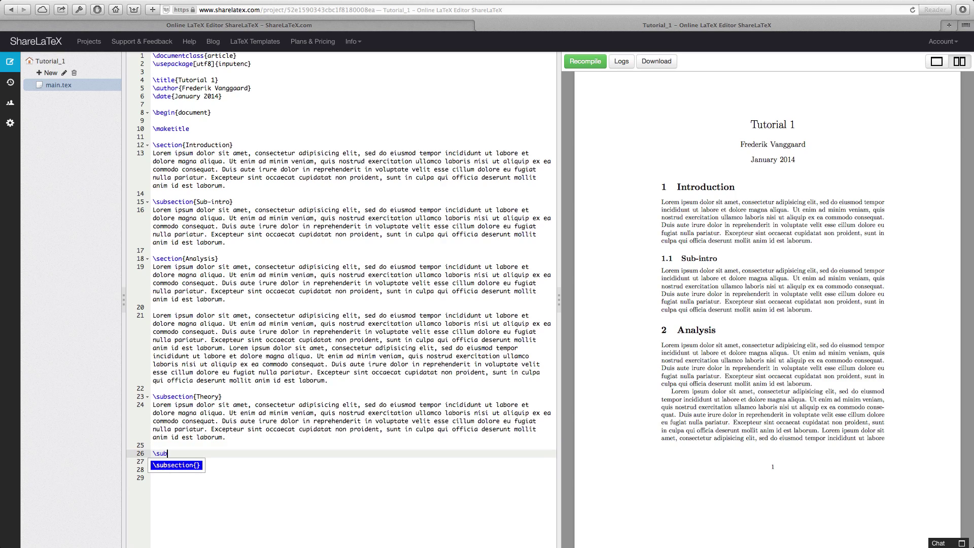
{"action": "key", "text": "Return"}
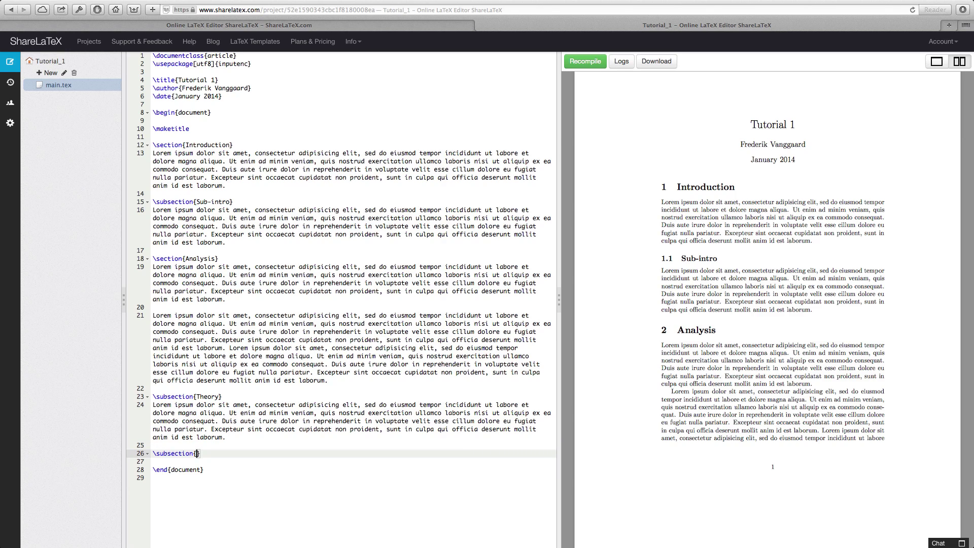
{"action": "type", "text": "Art"}
{"action": "key", "text": "Right"}
{"action": "key", "text": "Return"}
{"action": "type", "text": "lor"}
{"action": "key", "text": "BackSpace"}
{"action": "key", "text": "BackSpace"}
{"action": "key", "text": "BackSpace"}
{"action": "type", "text": "Lorem ipsum dolor sit amet, consectetur adipisicing elit, sed do eiusmod tempor incididunt ut labore et dolore magna aliqua. Ut enim ad minim veniam, quis nostrud exercitation ullamco laboris nisi ut aliquip ex ea commodo consequat. Duis aute irure dolor in reprehenderit in voluptate velit esse cillum dolore eu fugiat nulla pariatur. Excepteur sint occaecat cupidatat non proident, sunt in culpa qui officia deserunt mollit anim id est laborum."}
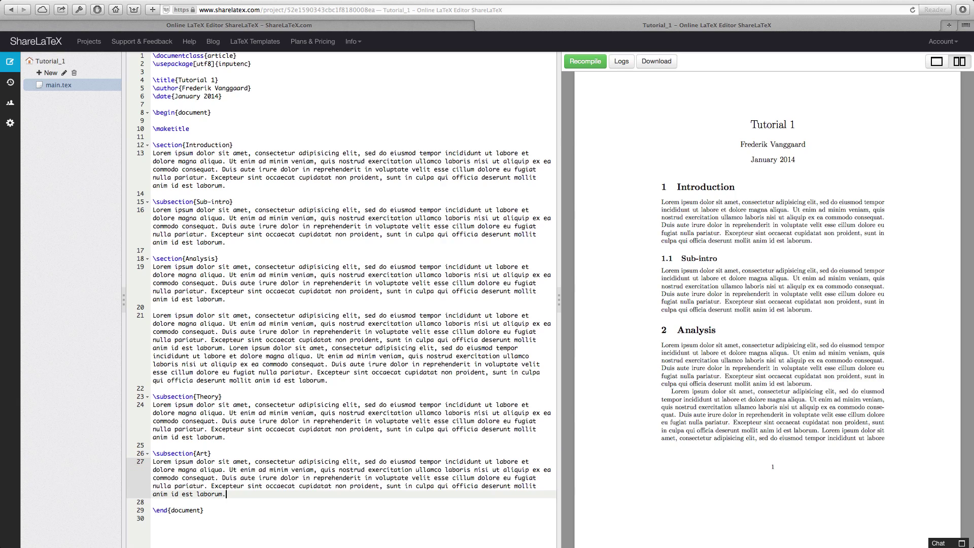
Add a \subsubsection{Painting}, replacing Image with Painting, and start lorem text under it
{"action": "key", "text": "Return"}
{"action": "key", "text": "Return"}
{"action": "type", "text": "\\"}
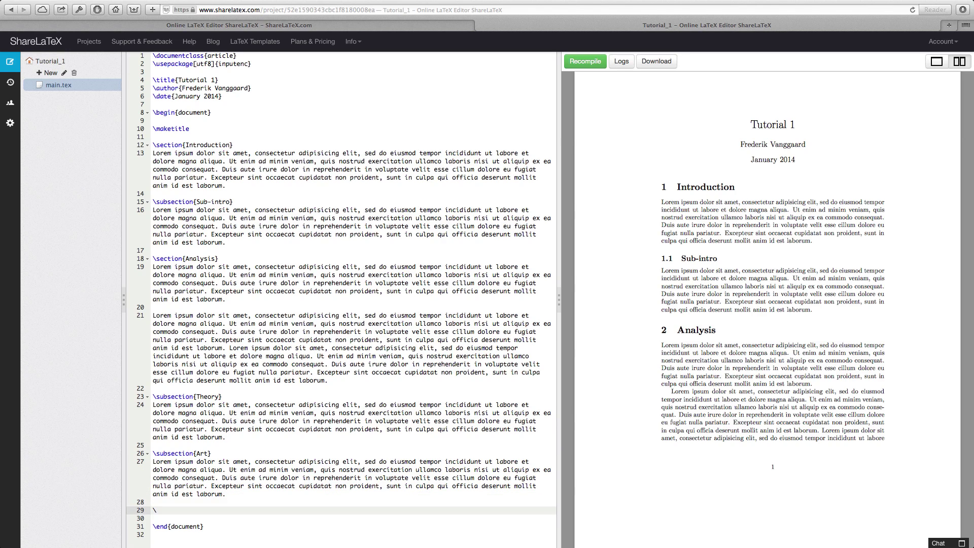
{"action": "type", "text": "subsubsection{}Image"}
{"action": "left_click_drag", "start_coordinate": [225, 510], "coordinate": [208, 510]}
{"action": "type", "text": "Painting"}
{"action": "key", "text": "End"}
{"action": "key", "text": "Return"}
{"action": "type", "text": "lore m"}
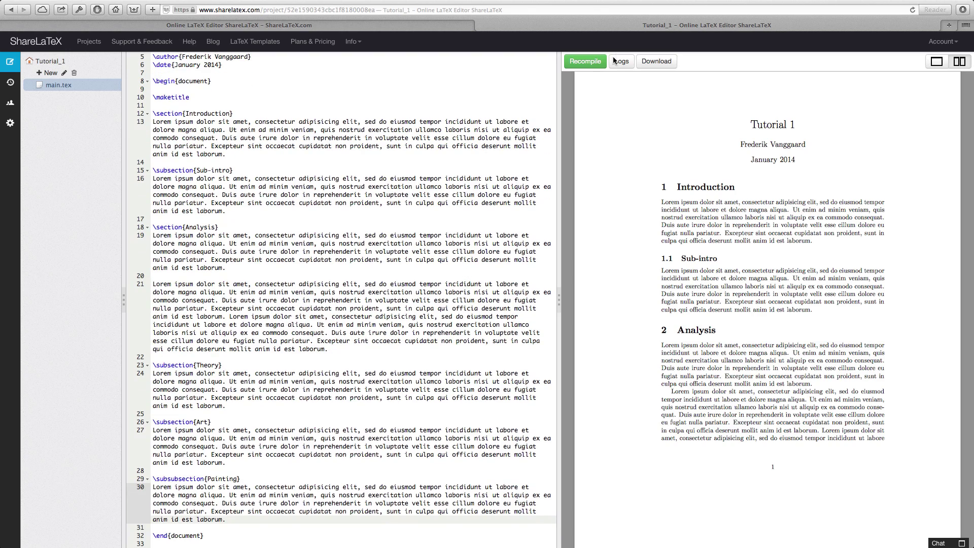
Recompile and scroll to page 2 to check 2.1 Theory, 2.2 Art and 2.2.1 Painting
{"action": "left_click", "coordinate": [586, 62]}
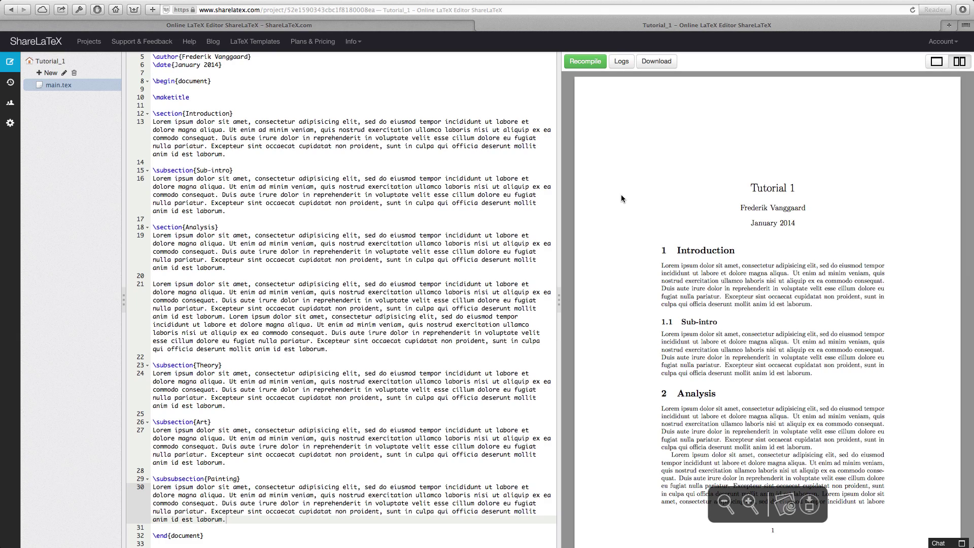
{"action": "scroll", "coordinate": [621, 194], "scroll_direction": "down", "scroll_amount": 3}
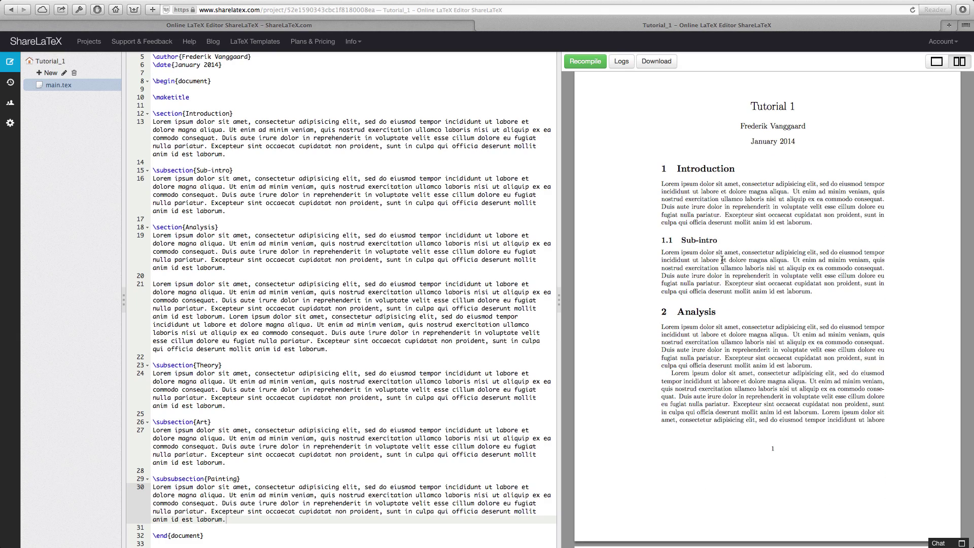
{"action": "scroll", "coordinate": [716, 321], "scroll_direction": "down", "scroll_amount": 6}
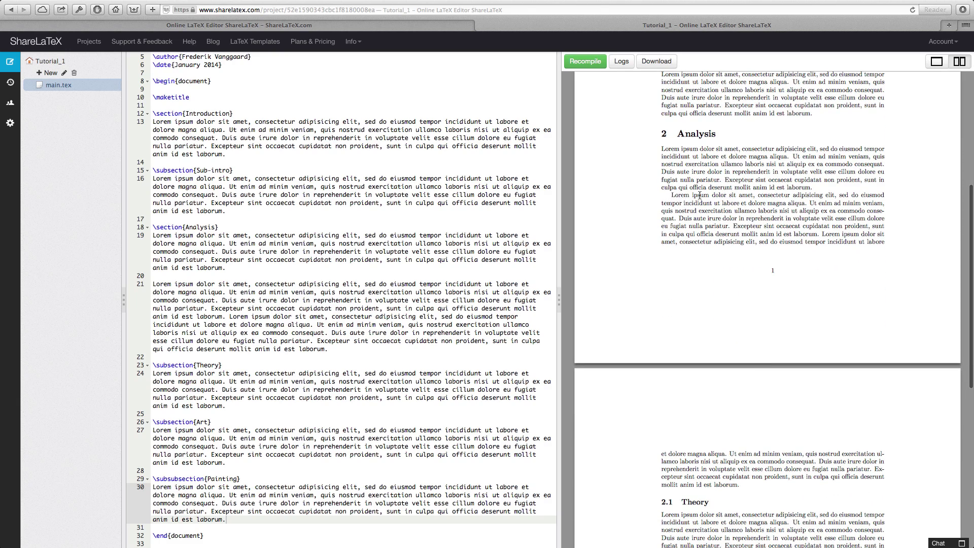
{"action": "scroll", "coordinate": [672, 243], "scroll_direction": "down", "scroll_amount": 5}
{"action": "scroll", "coordinate": [672, 243], "scroll_direction": "up", "scroll_amount": 7}
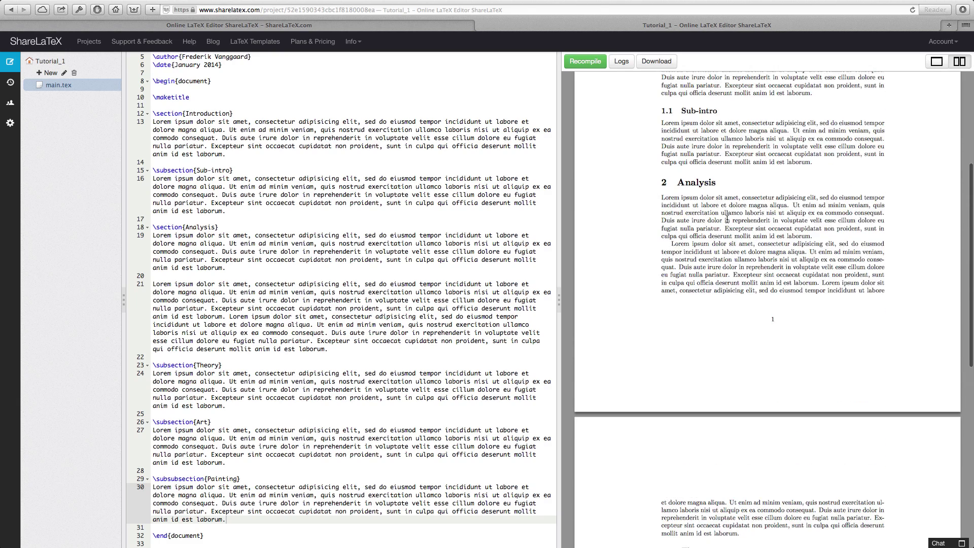
{"action": "scroll", "coordinate": [760, 238], "scroll_direction": "down", "scroll_amount": 10}
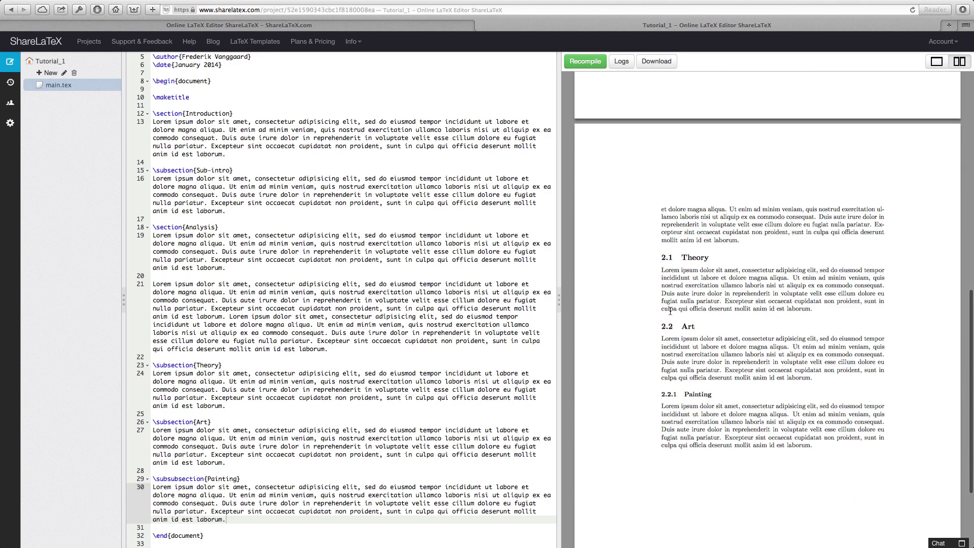
{"action": "scroll", "coordinate": [691, 406], "scroll_direction": "down", "scroll_amount": 1}
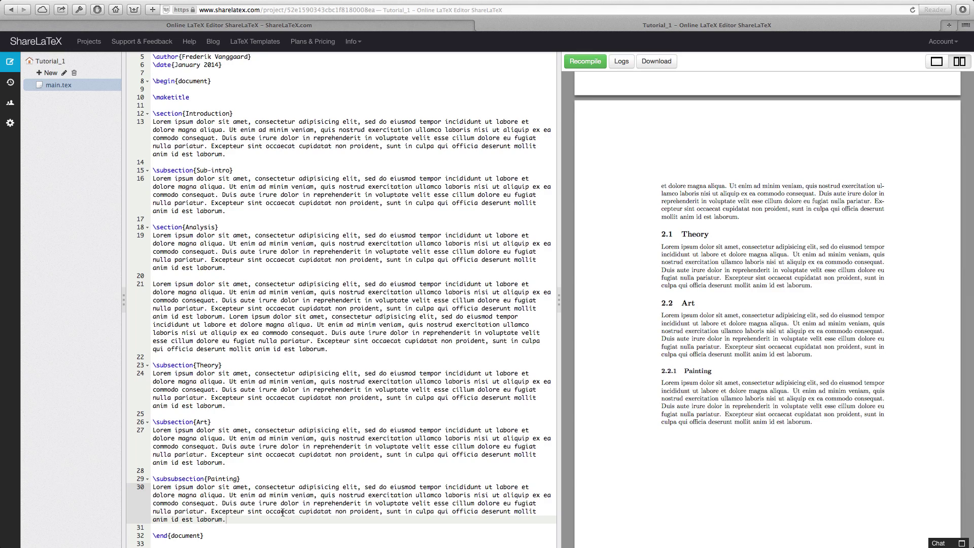
{"action": "scroll", "coordinate": [693, 316], "scroll_direction": "up", "scroll_amount": 10}
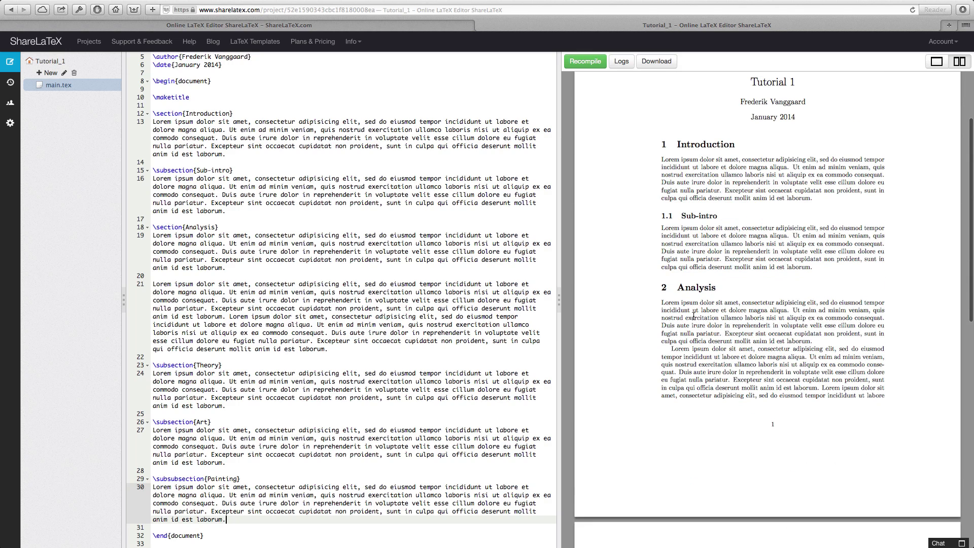
{"action": "scroll", "coordinate": [694, 316], "scroll_direction": "down", "scroll_amount": 10}
{"action": "scroll", "coordinate": [693, 316], "scroll_direction": "down", "scroll_amount": 3}
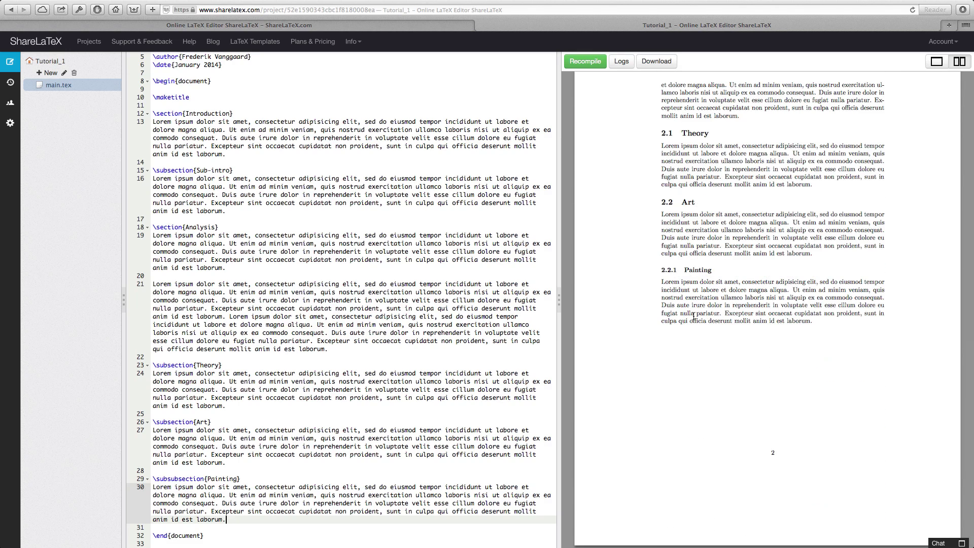
Add a 'The End' section above \end{document} with two pasted Lorem ipsum paragraphs
{"action": "key", "text": "Down"}
{"action": "key", "text": "Down"}
{"action": "key", "text": "super+d"}
{"action": "type", "text": "\\s"}
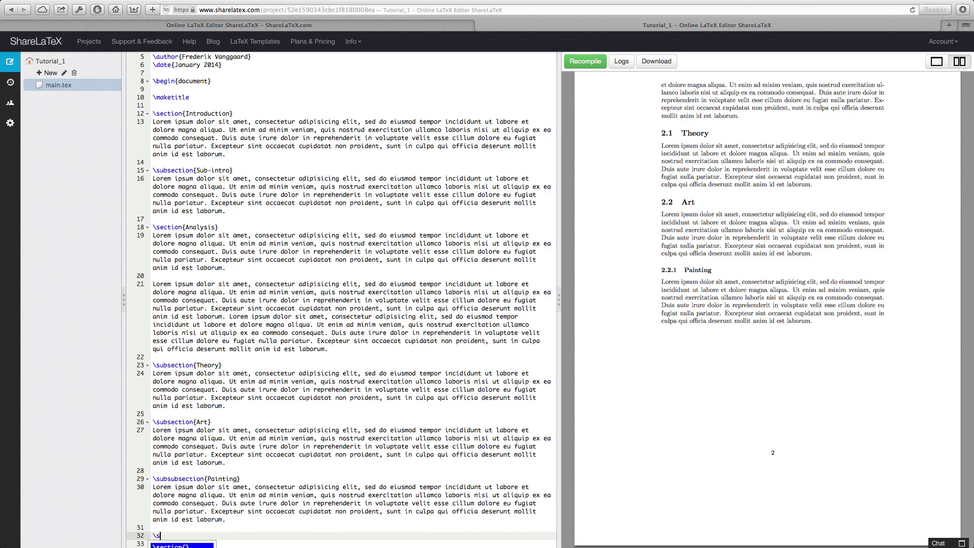
{"action": "key", "text": "Return"}
{"action": "type", "text": "The End"}
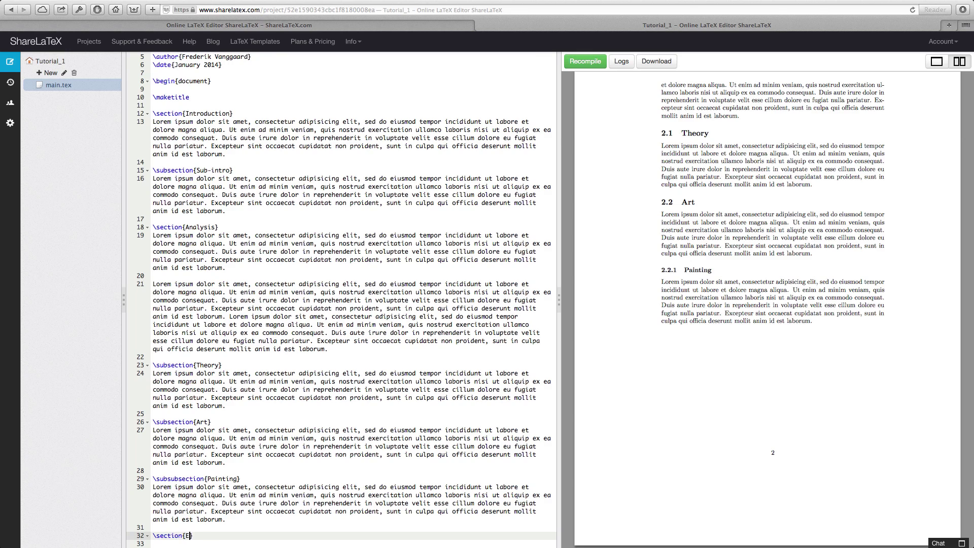
{"action": "key", "text": "Down"}
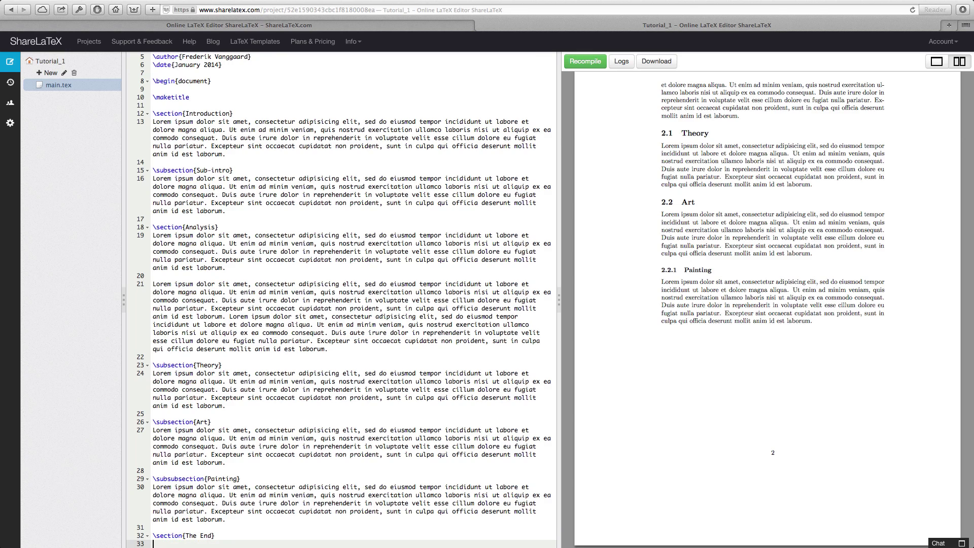
{"action": "type", "text": "Lorem ipsum dolor sit amet, consectetur adipisicing elit, sed do eiusmod tempor incididunt ut labore et dolore magna aliqua. Ut enim ad minim veniam, quis nostrud exercitation ullamco laboris nisi ut aliquip ex ea commodo consequat. Duis aute irure dolor in reprehenderit in voluptate velit esse cillum dolore eu fugiat nulla pariatur. Excepteur sint occaecat cupidatat non proident, sunt in culpa qui officia deserunt mollit anim id est laborum."}
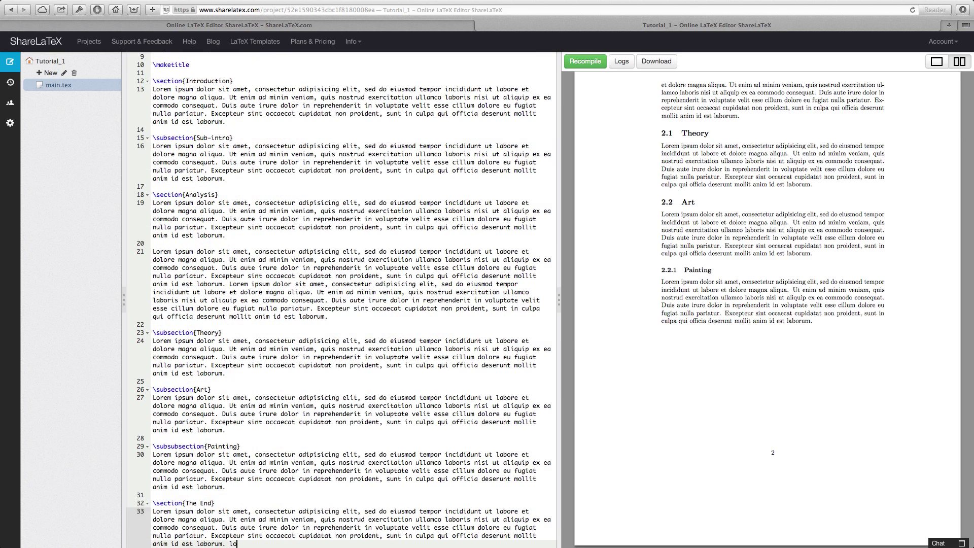
{"action": "type", "text": "Lorem ipsum dolor sit amet, consectetur adipisicing elit, sed do eiusmod tempor incididunt ut labore et dolore magna aliqua. Ut enim ad minim veniam, quis nostrud exercitation ullamco laboris nisi ut aliquip ex ea commodo consequat. Duis aute irure dolor in reprehenderit in voluptate velit esse cillum dolore eu fugiat nulla pariatur. Excepteur sint occaecat cupidatat non proident, sunt in culpa qui officia deserunt mollit anim id est laborum."}
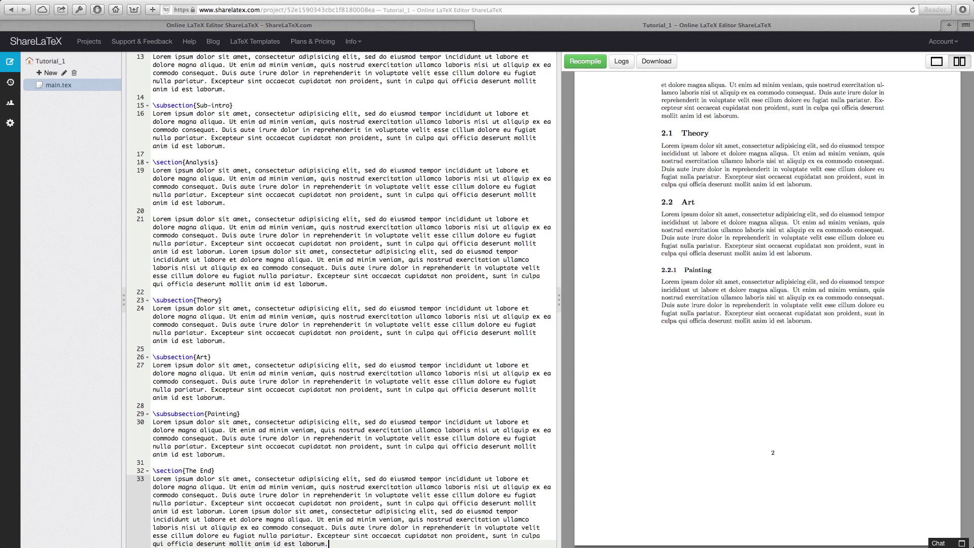
{"action": "scroll", "coordinate": [543, 359], "scroll_direction": "down", "scroll_amount": 2}
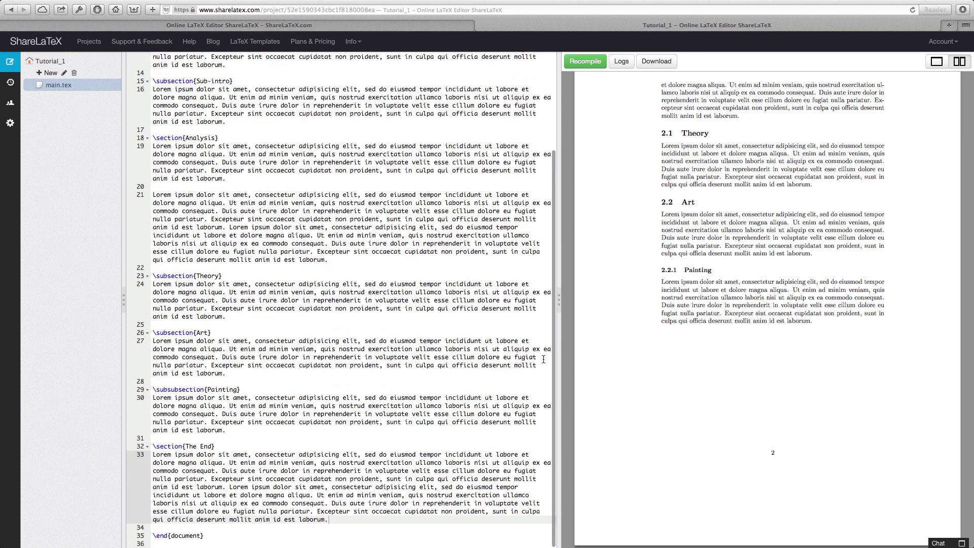
{"action": "scroll", "coordinate": [543, 359], "scroll_direction": "up", "scroll_amount": 5}
Insert \tableofcontents on a new line after \maketitle
{"action": "left_click", "coordinate": [175, 120]}
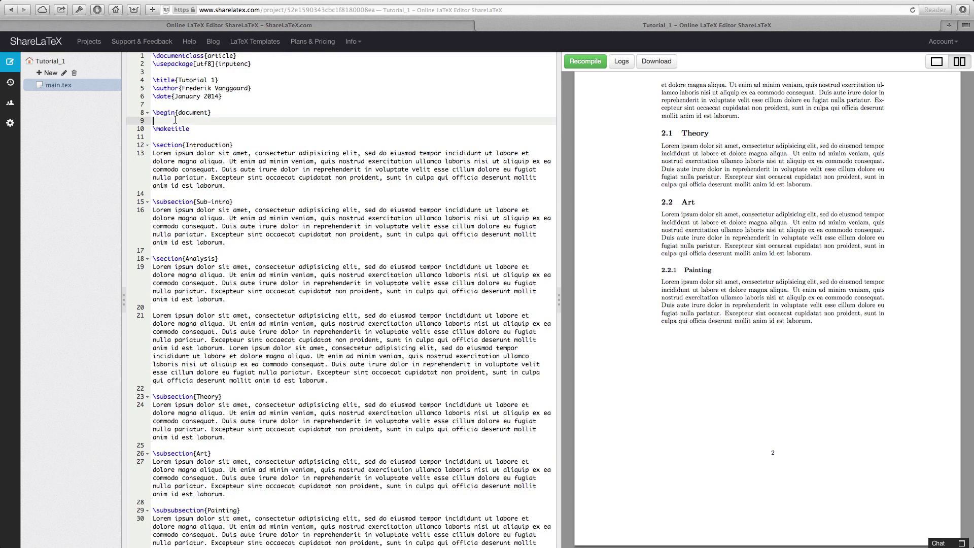
{"action": "key", "text": "Down"}
{"action": "key", "text": "Down"}
{"action": "key", "text": "Return"}
{"action": "key", "text": "Return"}
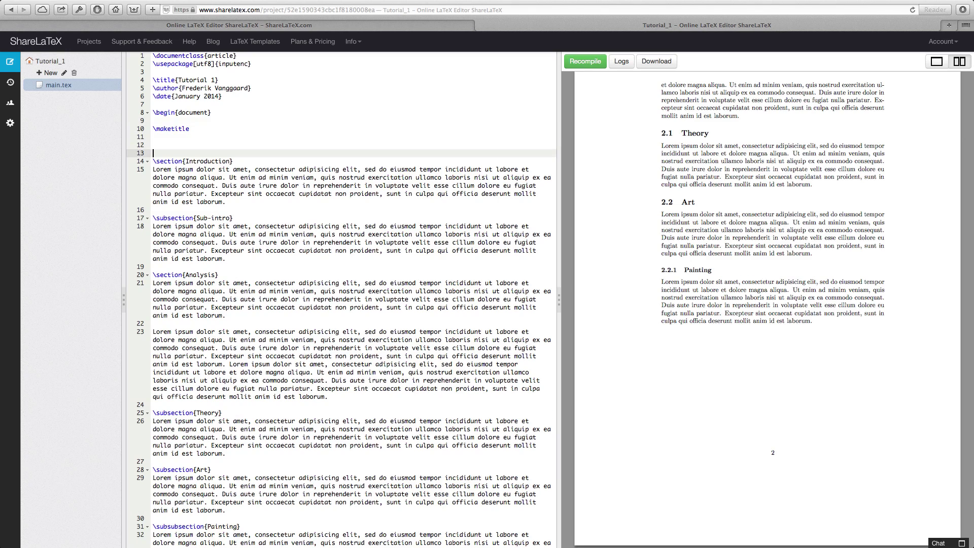
{"action": "key", "text": "Up"}
{"action": "type", "text": "ableof"}
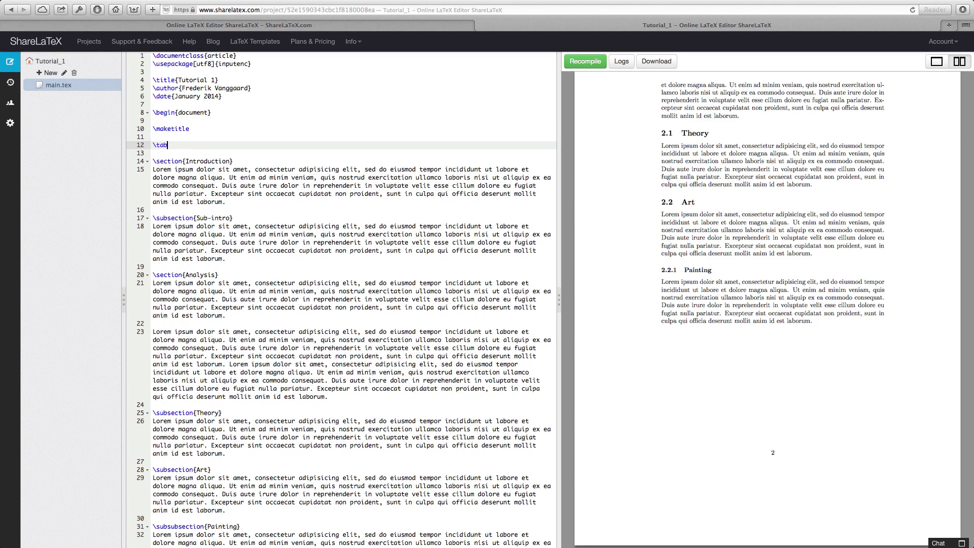
{"action": "type", "text": "contents"}
Recompile and scroll the PDF to check the Contents list and 3 The End on page 3
{"action": "left_click", "coordinate": [583, 61]}
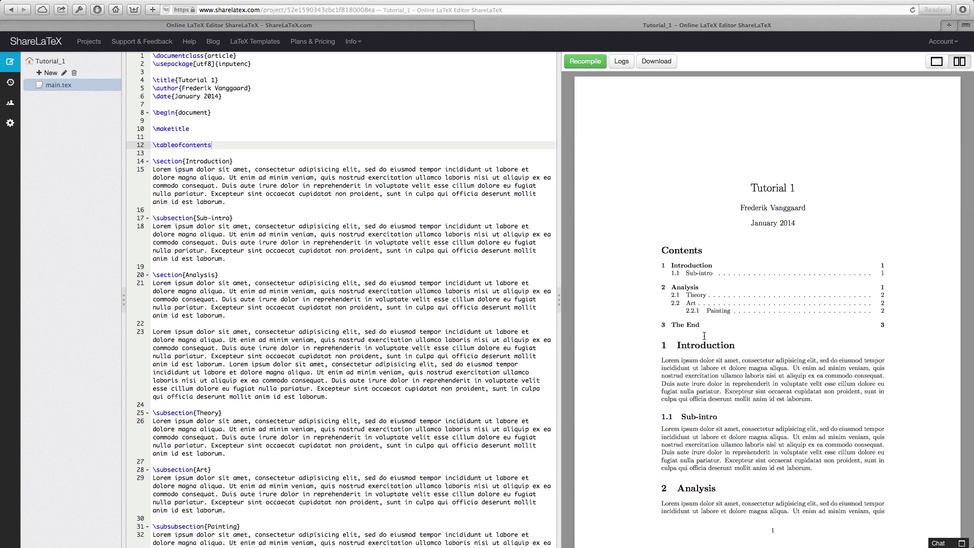
{"action": "scroll", "coordinate": [701, 344], "scroll_direction": "down", "scroll_amount": 3}
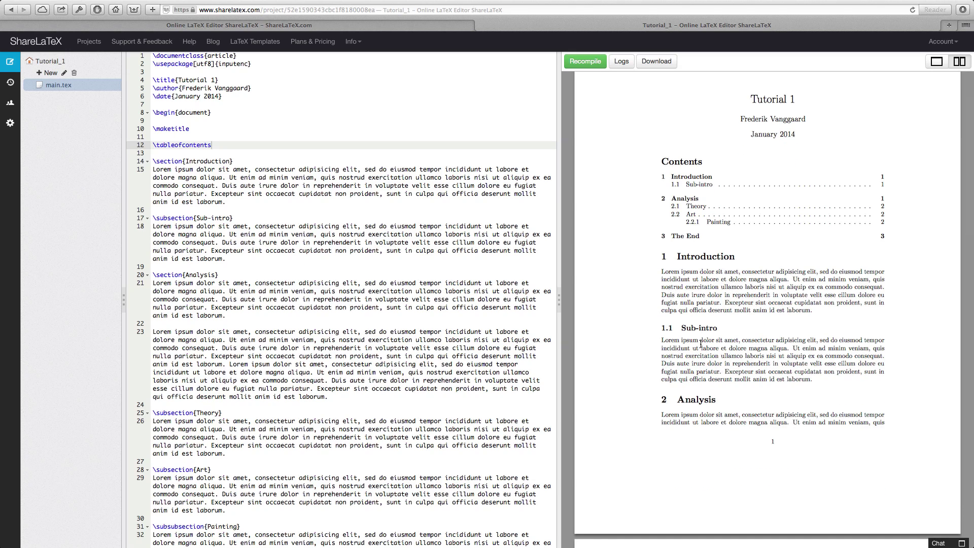
{"action": "scroll", "coordinate": [701, 345], "scroll_direction": "down", "scroll_amount": 1}
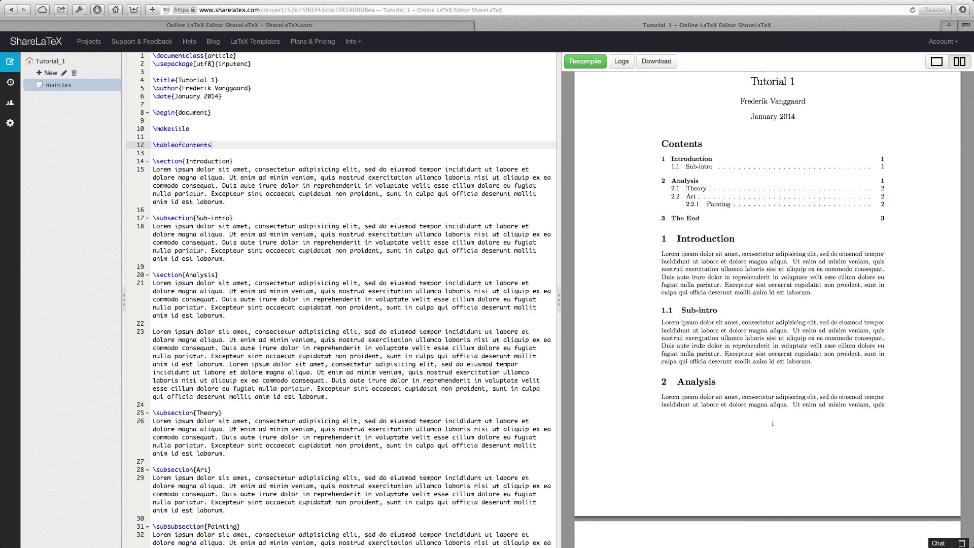
{"action": "scroll", "coordinate": [701, 345], "scroll_direction": "down", "scroll_amount": 15}
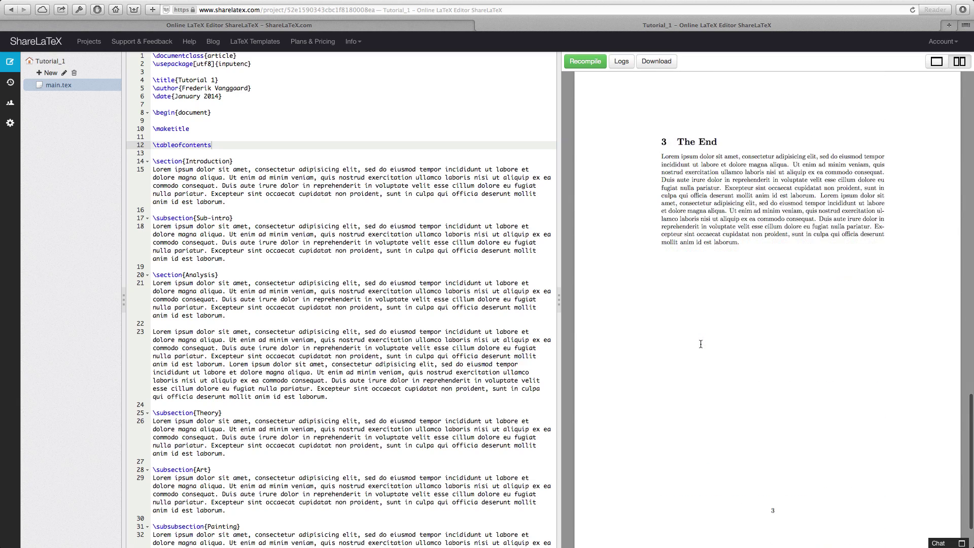
{"action": "scroll", "coordinate": [701, 344], "scroll_direction": "up", "scroll_amount": 20}
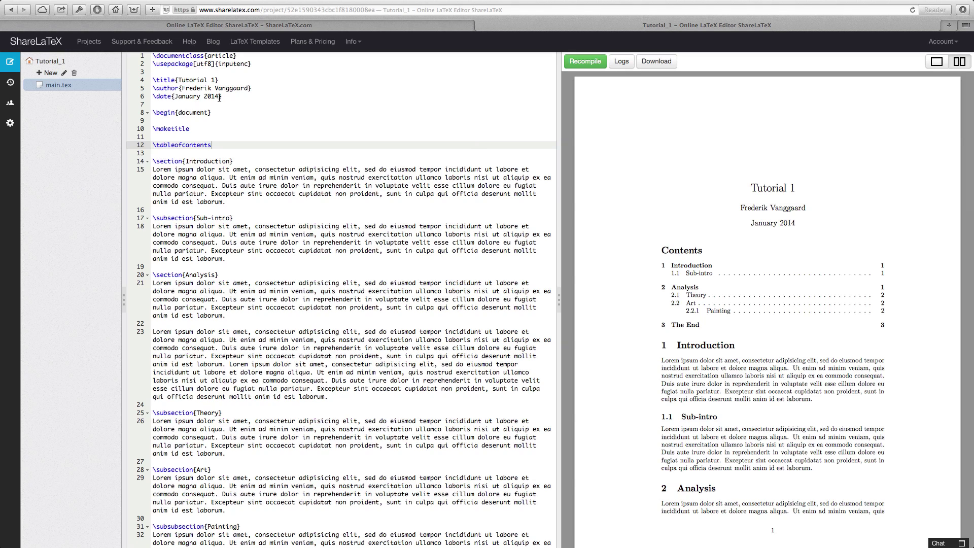
Replace the fixed date January 2014 with \today and recompile to show January 23, 2014
{"action": "left_click_drag", "start_coordinate": [220, 96], "coordinate": [176, 96]}
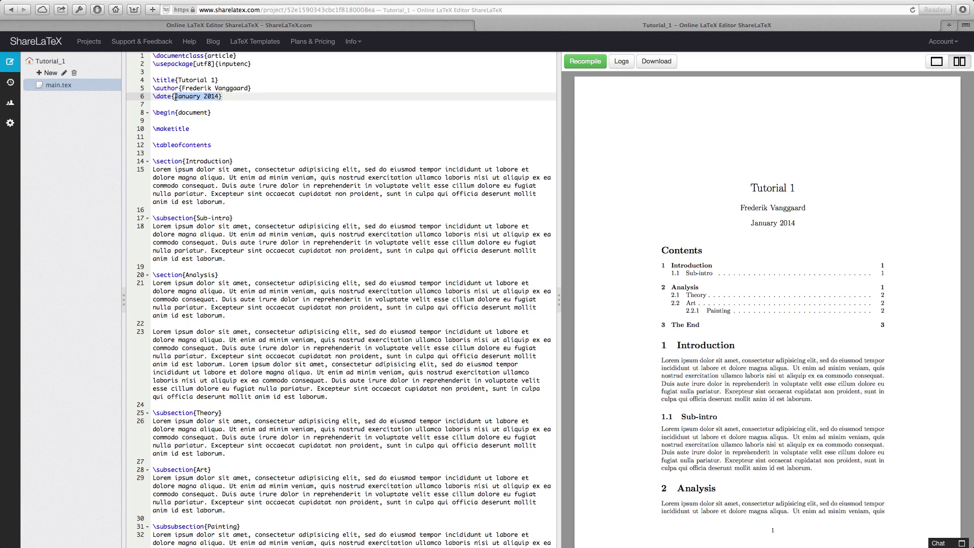
{"action": "type", "text": "\\today"}
{"action": "left_click", "coordinate": [575, 65]}
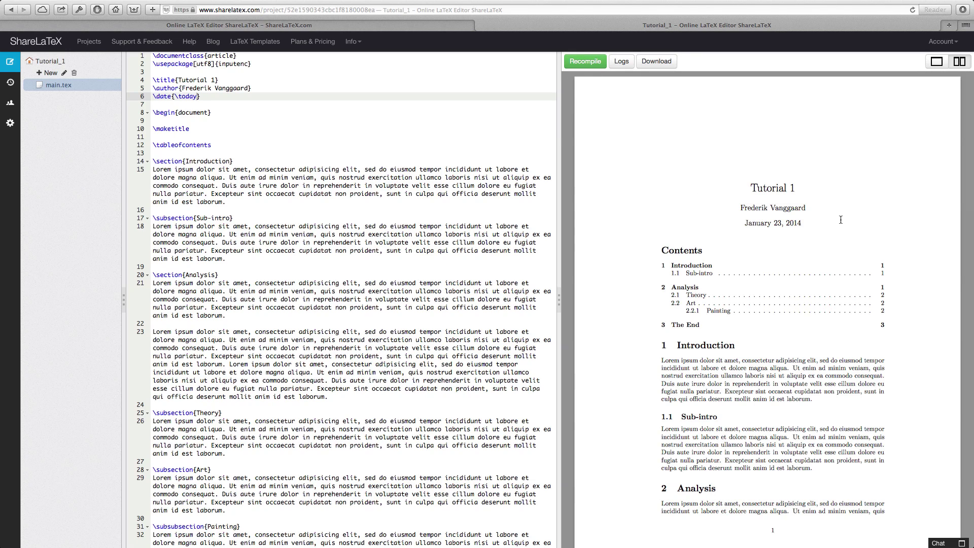
{"action": "left_click", "coordinate": [469, 121]}
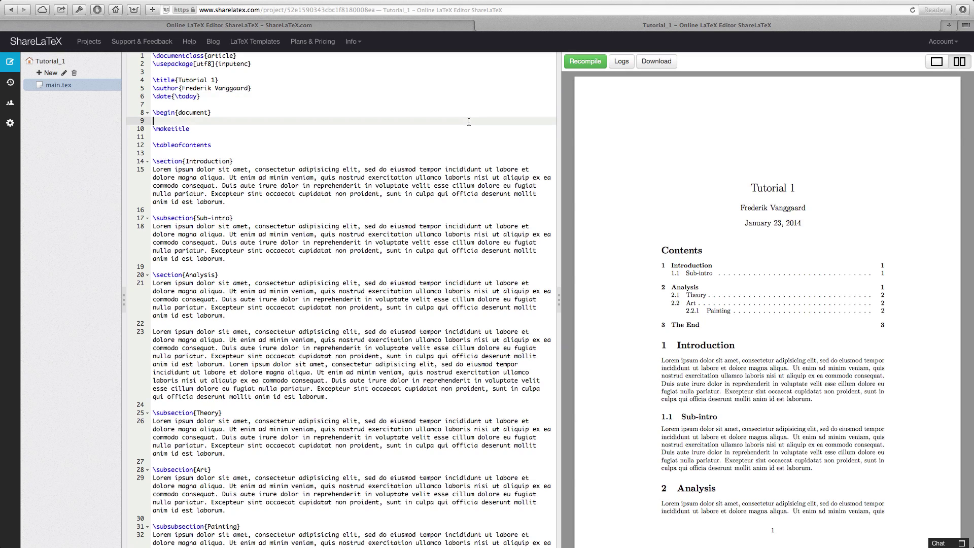